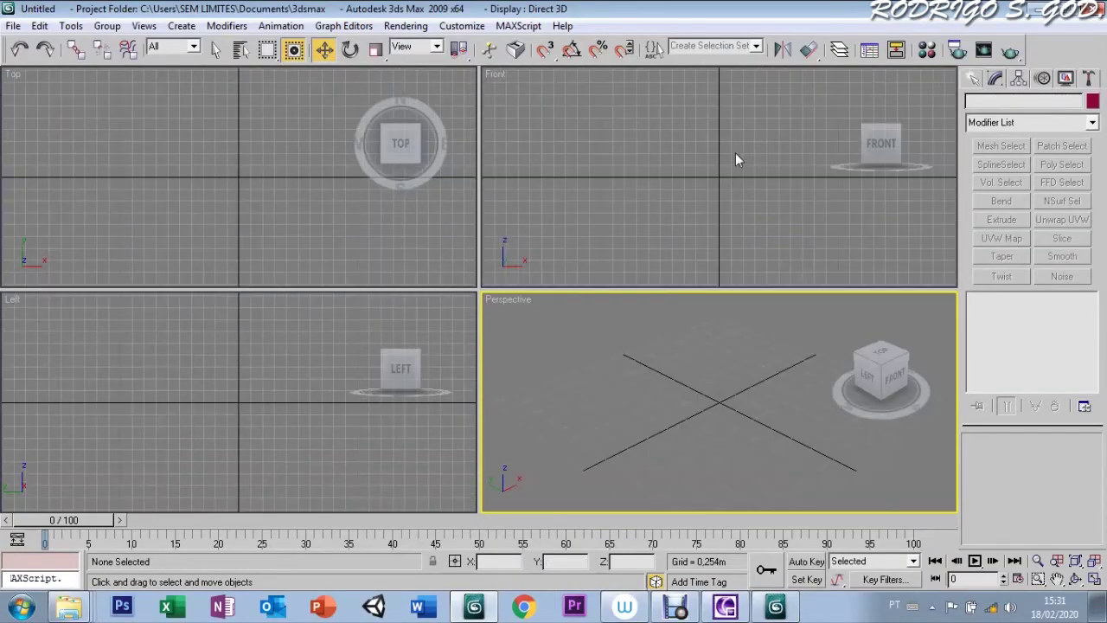
Step: Create a small teapot, Teapot01, near the origin and raise it to about 0.29m on Z
left_click(974, 80)
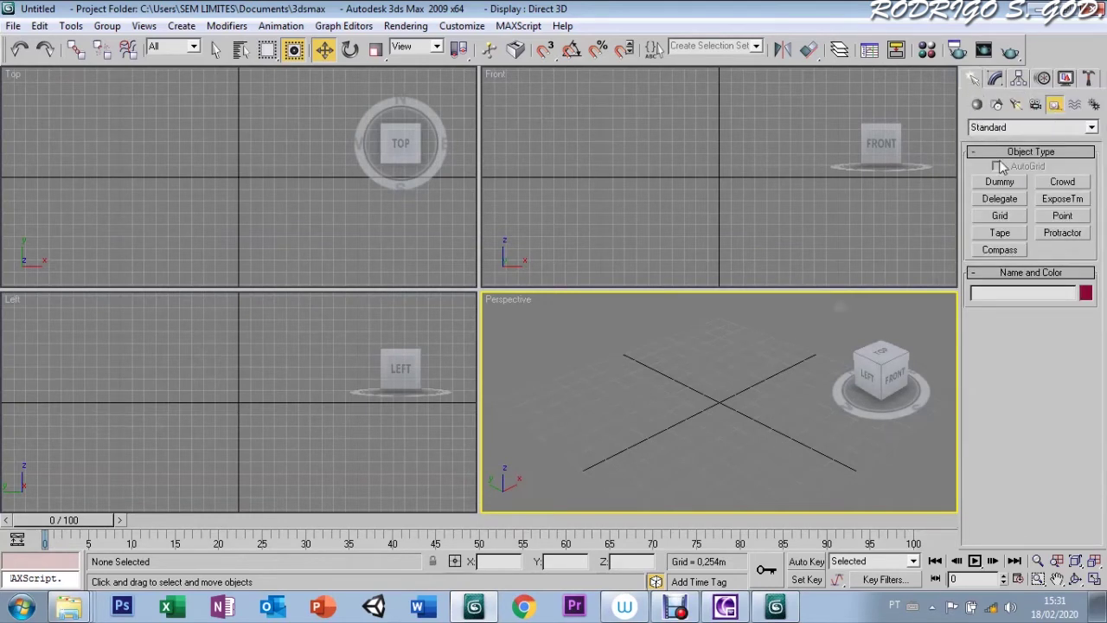
left_click(977, 104)
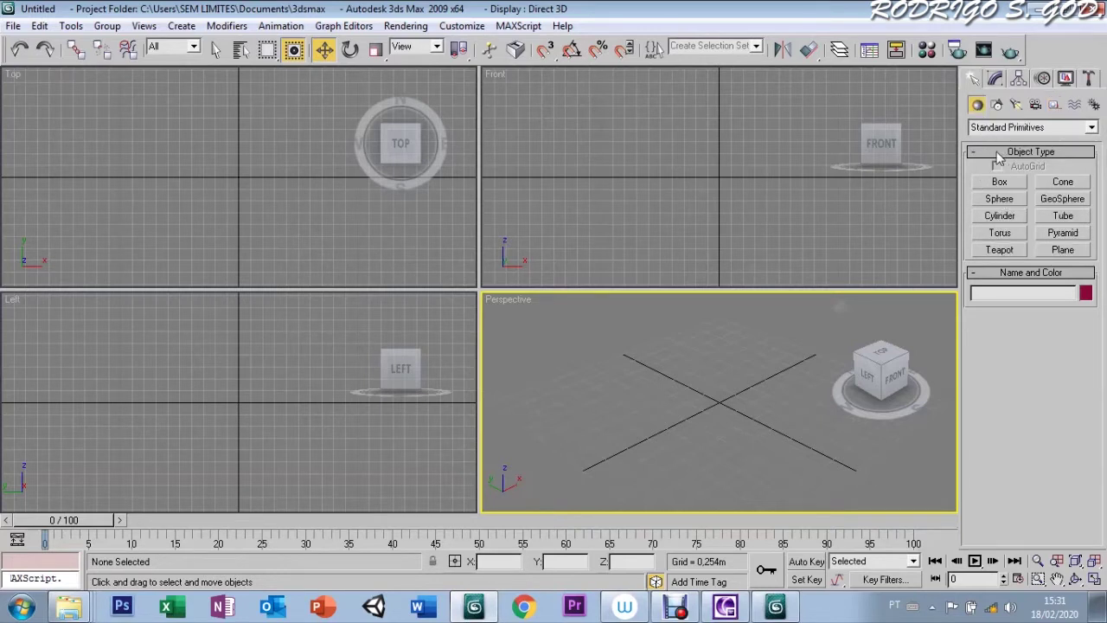
left_click(1001, 251)
mouse_move(638, 422)
left_mouse_down()
mouse_move(651, 434)
mouse_move(659, 426)
left_mouse_up()
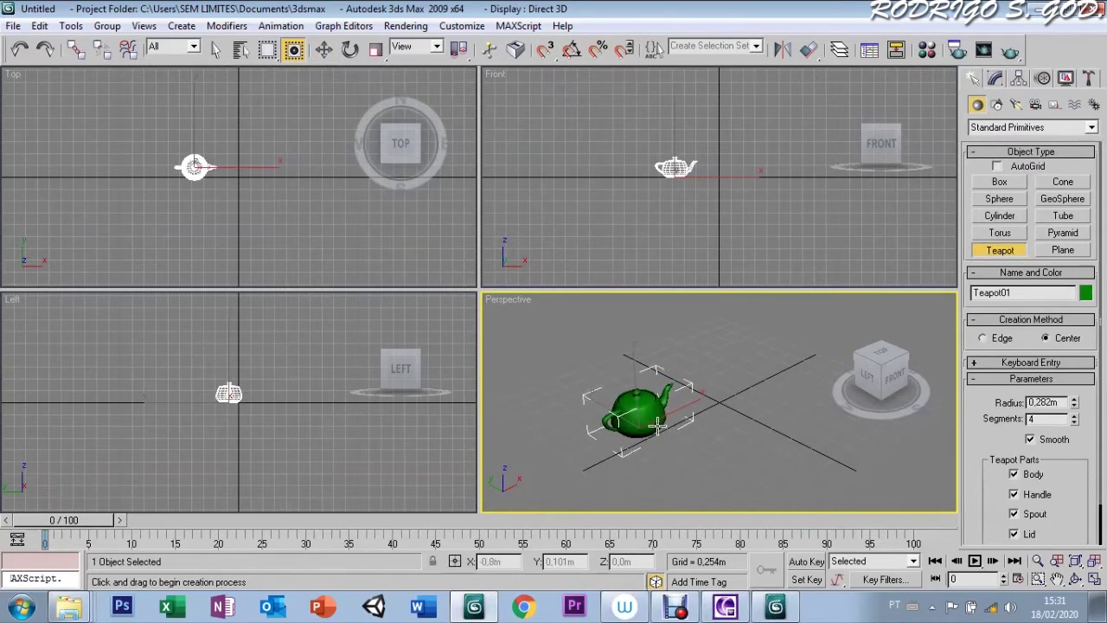
key("w")
mouse_move(626, 381)
left_mouse_down()
mouse_move(623, 347)
mouse_move(628, 357)
left_mouse_up()
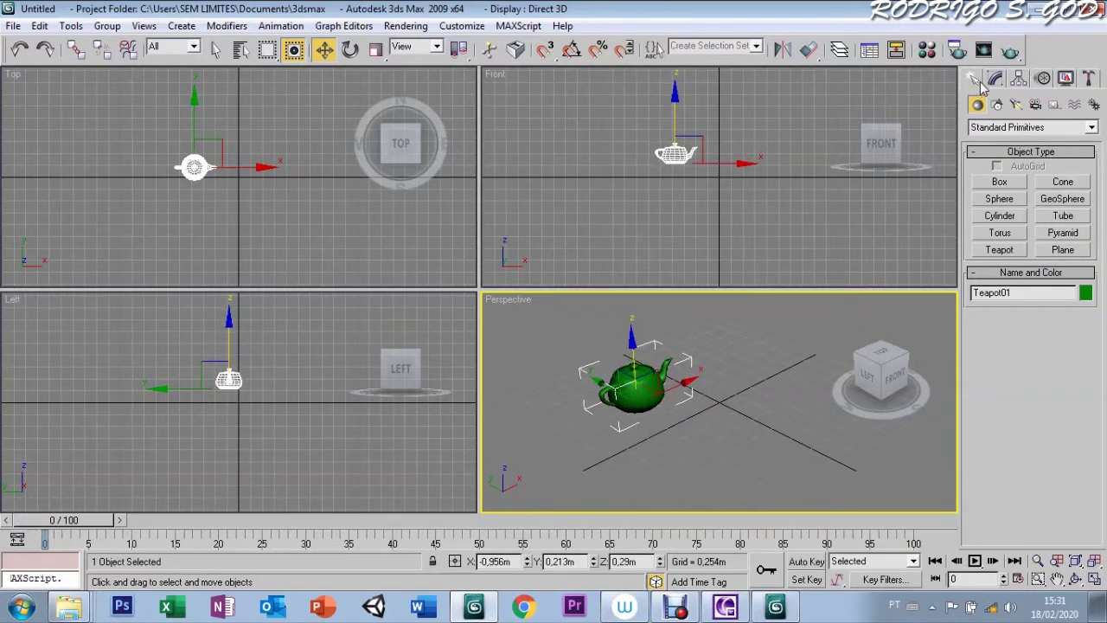
Step: Create a Dummy helper, Dummy01, to the right of the teapot, then reselect the teapot
left_click(1055, 105)
left_click(1000, 182)
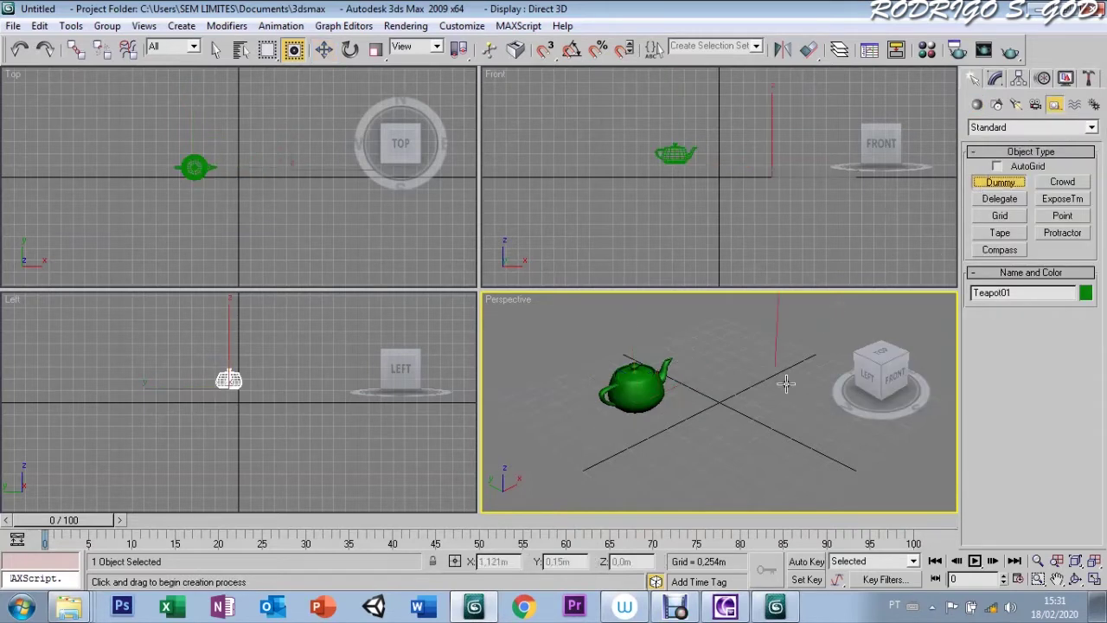
left_click_drag(785, 385, 776, 363)
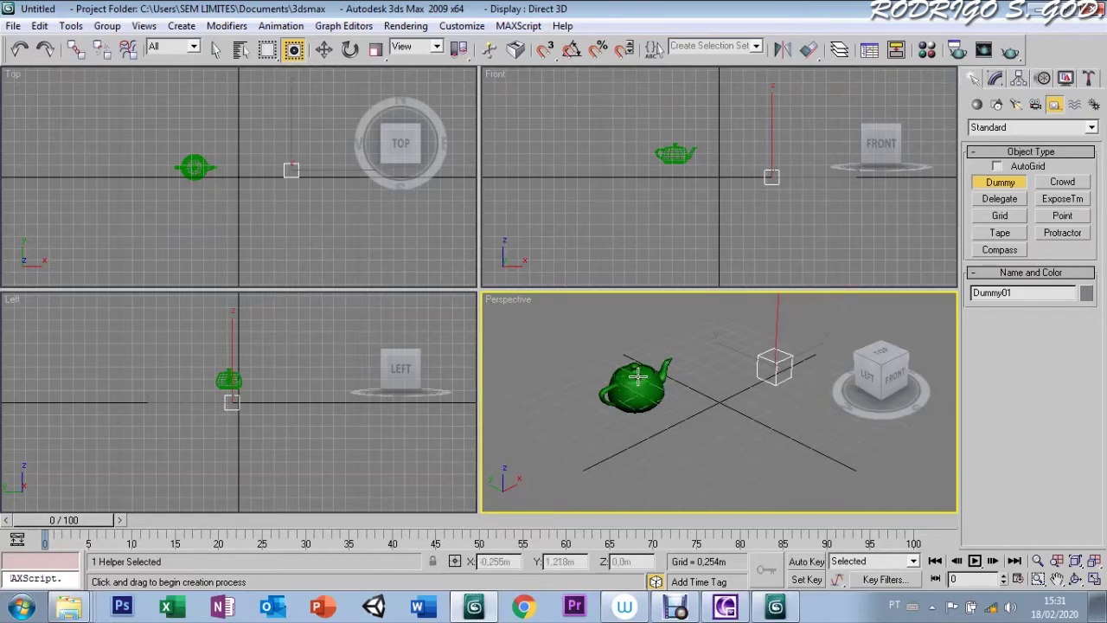
key("w")
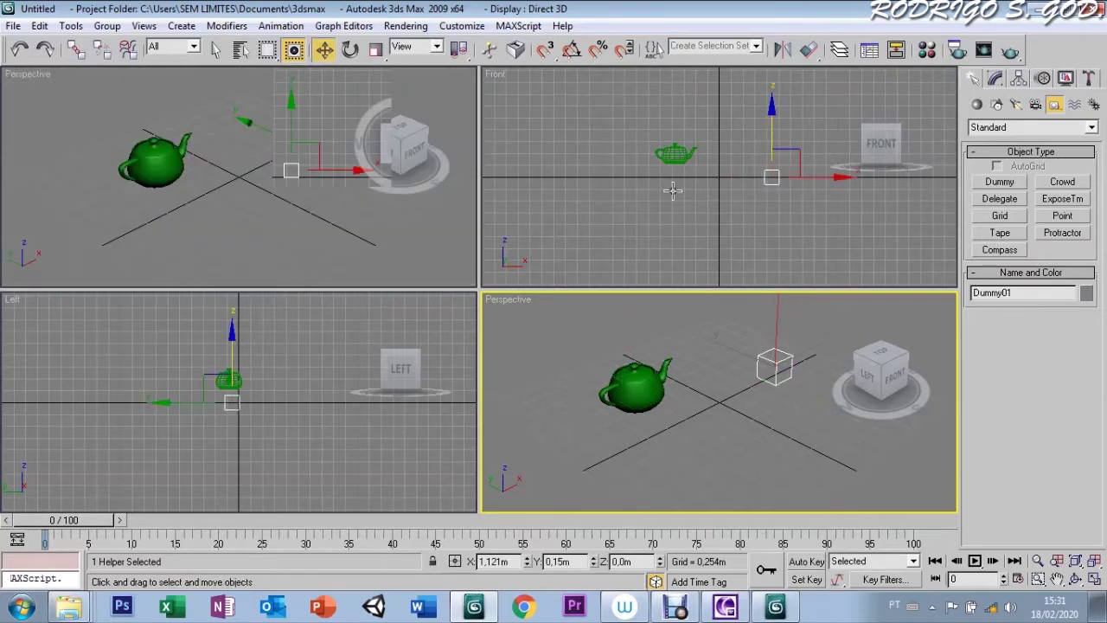
left_click(675, 154)
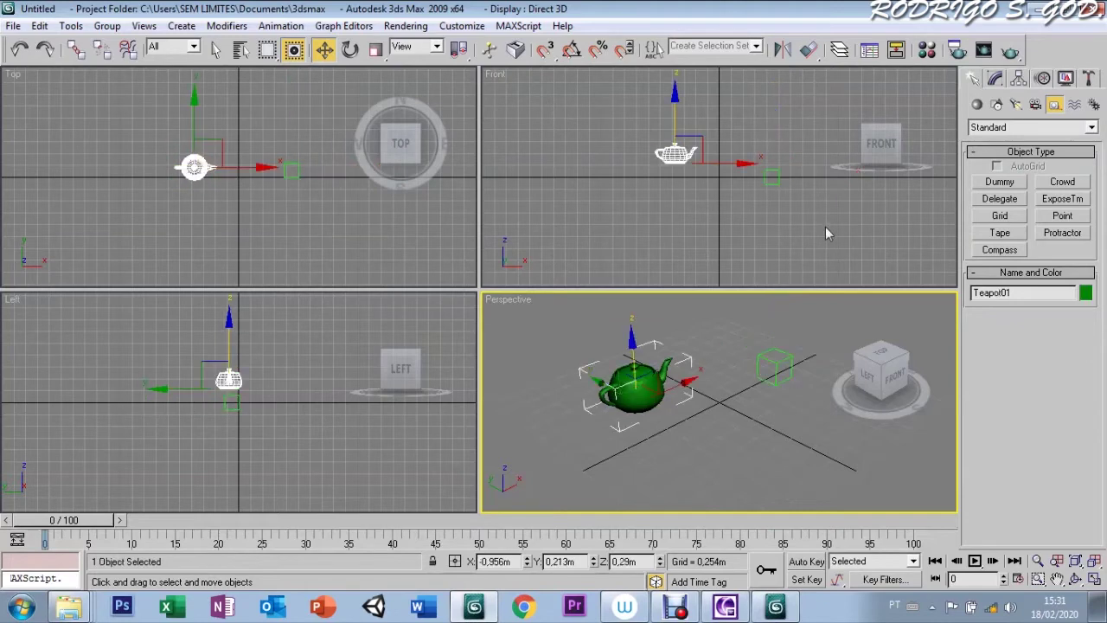
left_click(994, 79)
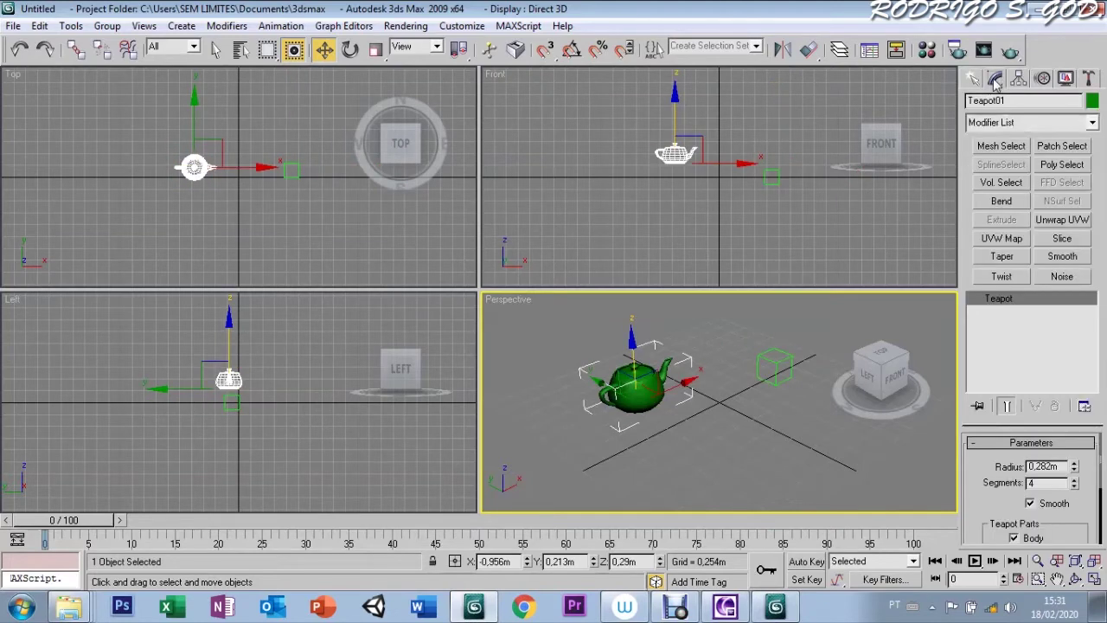
Step: Add an Edit Mesh modifier to the teapot and frame it in the Top view
left_click(996, 123)
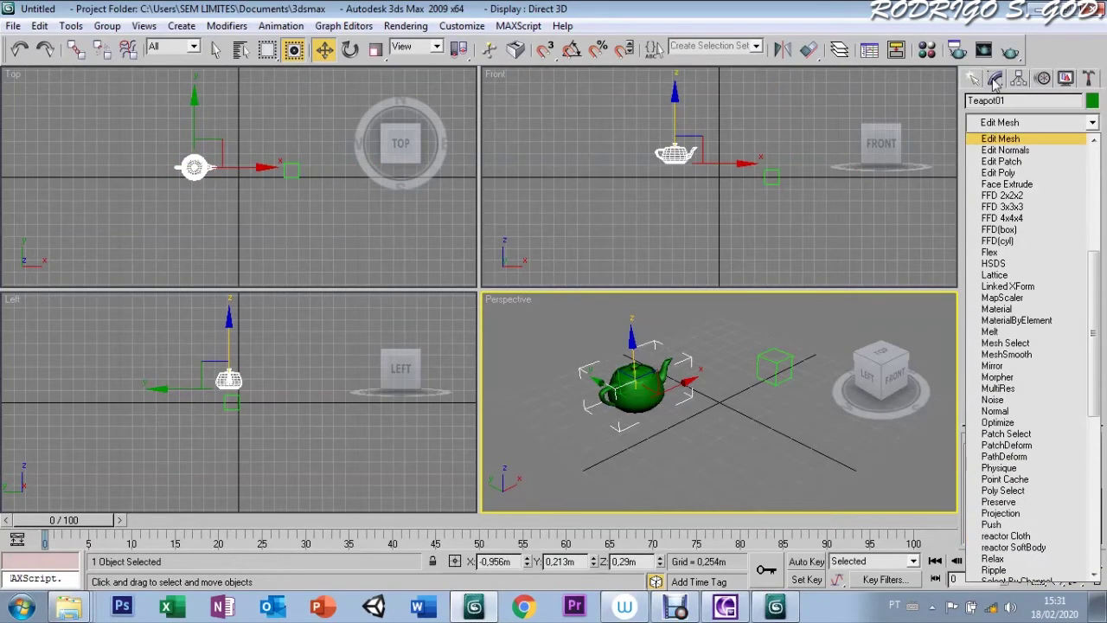
left_click(994, 139)
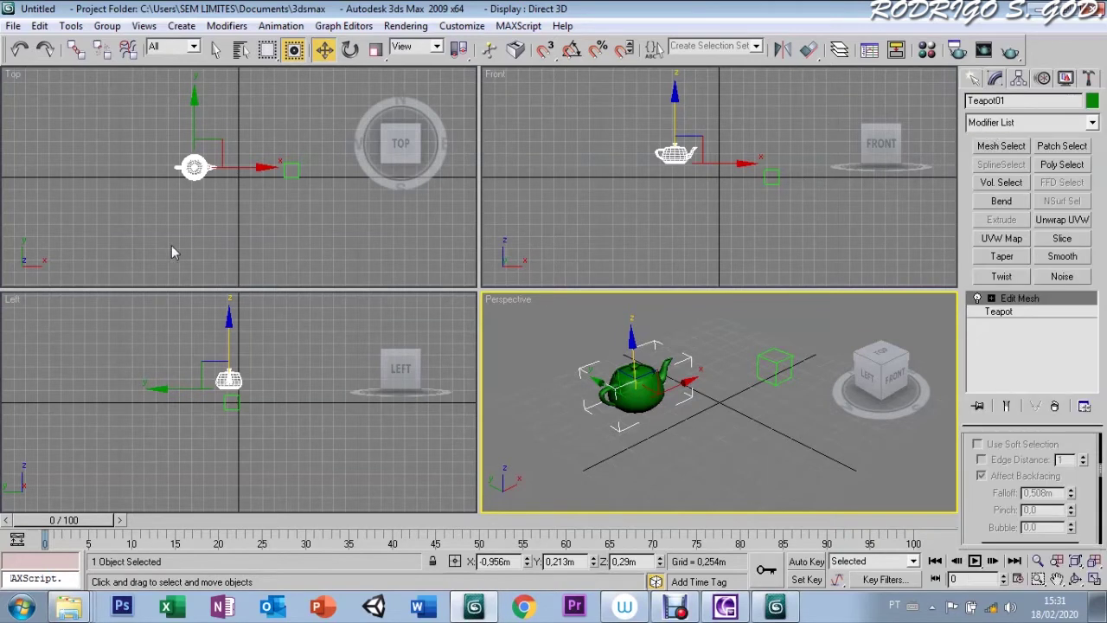
left_click(191, 162)
key("z")
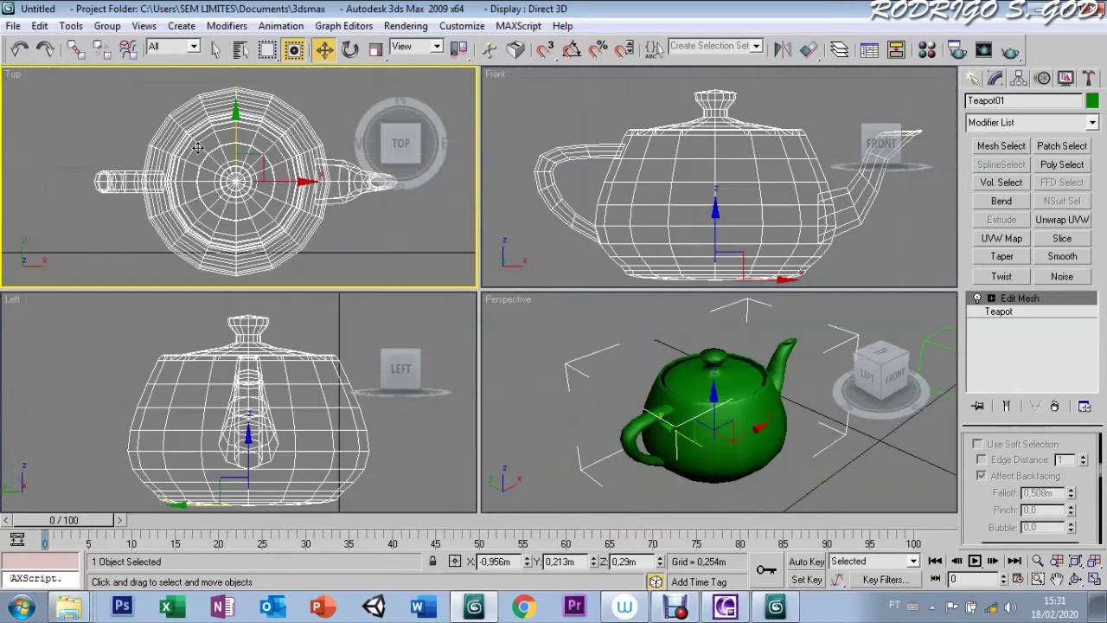
left_click(1057, 579)
mouse_move(385, 235)
left_mouse_down()
mouse_move(421, 232)
mouse_move(240, 247)
mouse_move(254, 222)
left_mouse_up()
key("w")
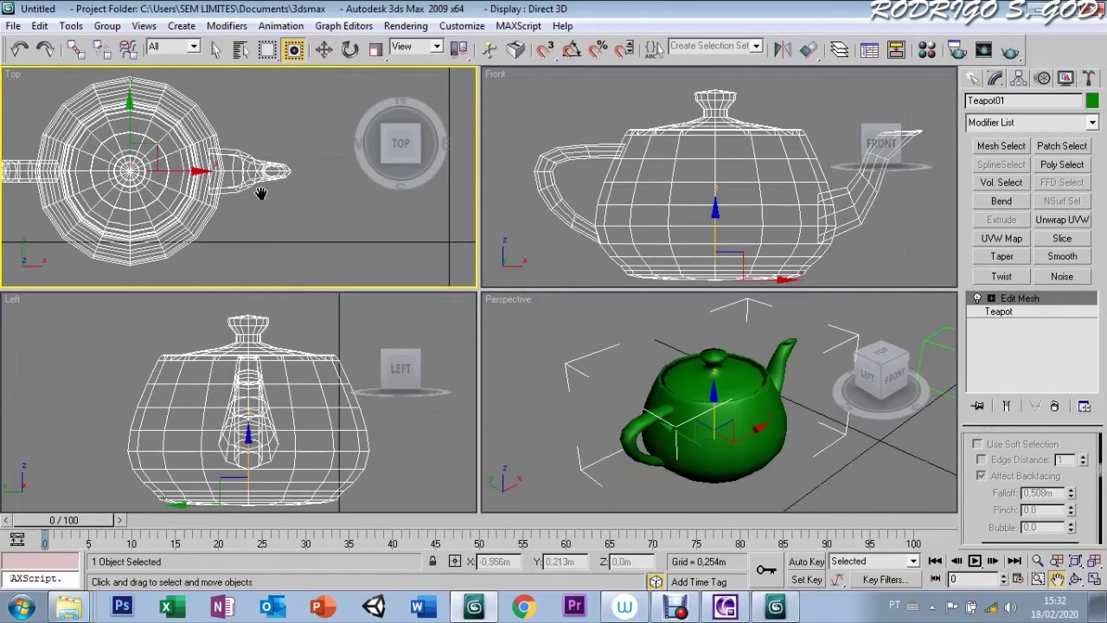
Step: Enter Edit Mesh Vertex level and zoom and pan the Top view onto the spout tip
left_click(992, 298)
left_click(1021, 313)
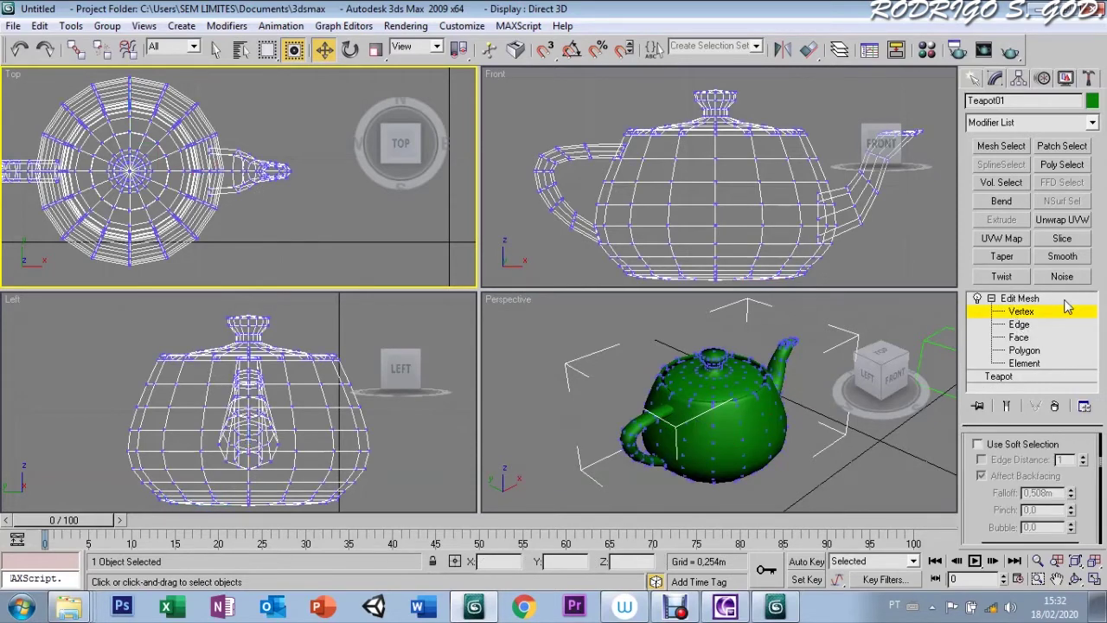
left_click(865, 268)
left_click(287, 133)
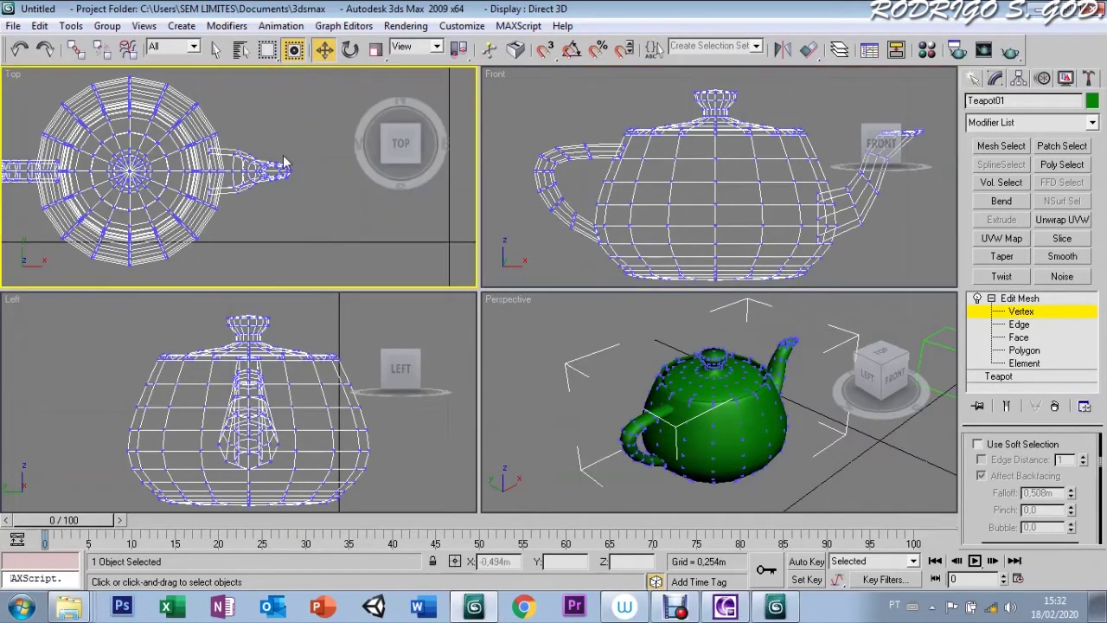
scroll(287, 133, "up", 3)
scroll(287, 133, "up", 2)
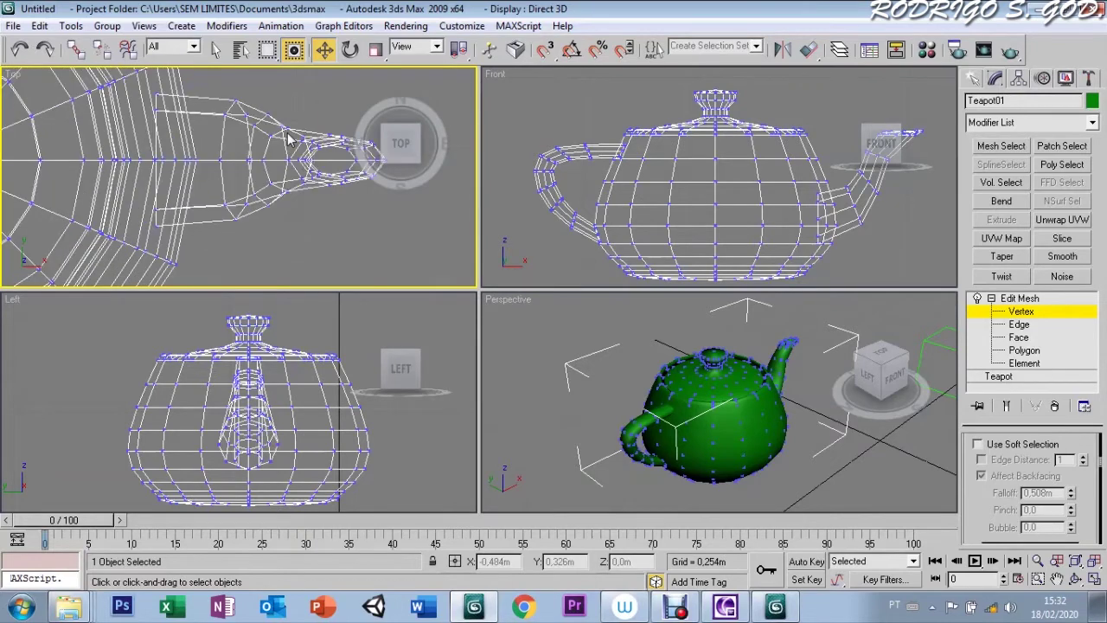
scroll(290, 137, "up", 2)
left_click(641, 359)
left_click(1057, 578)
left_click_drag(383, 250, 230, 275)
right_click(244, 205)
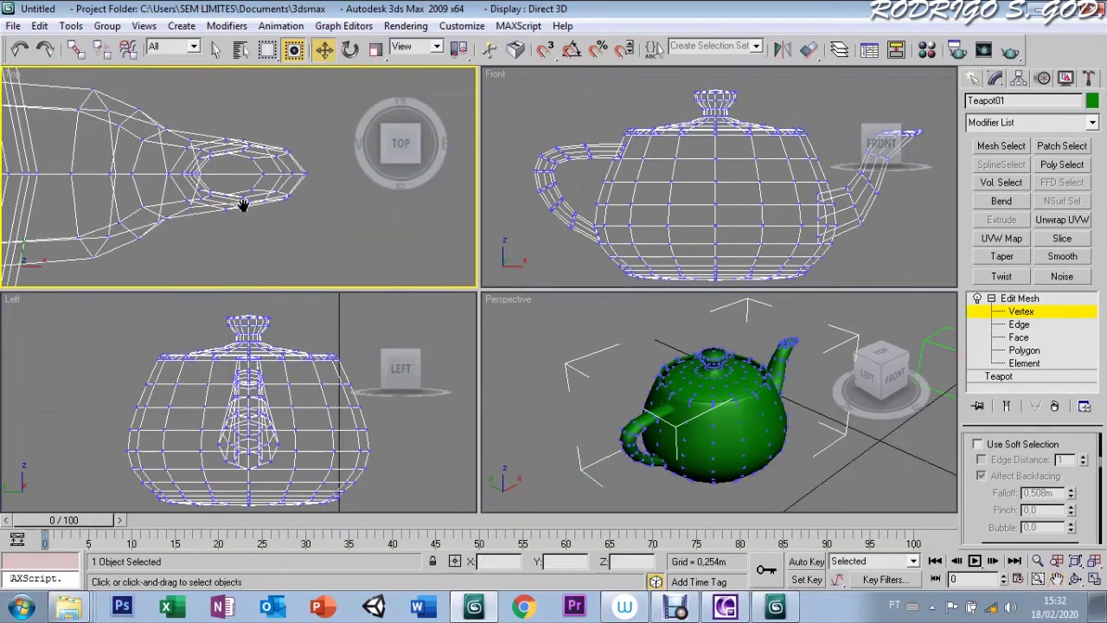
Step: Reselect the teapot at Vertex level and marquee-select the spout-tip vertices in the Top view
left_click(1020, 312)
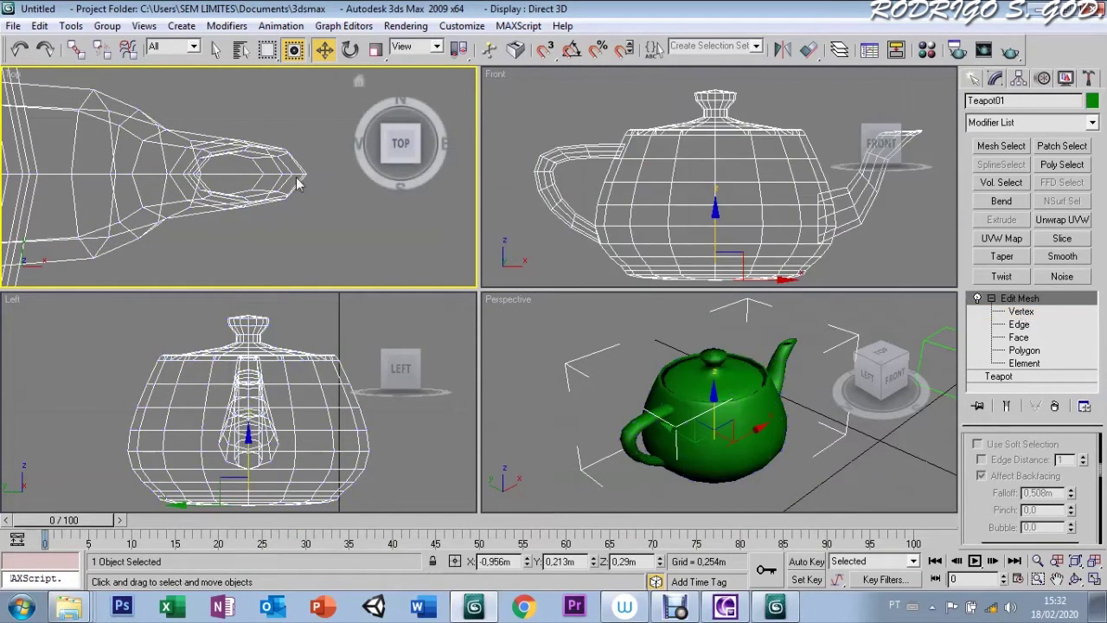
left_click(911, 308)
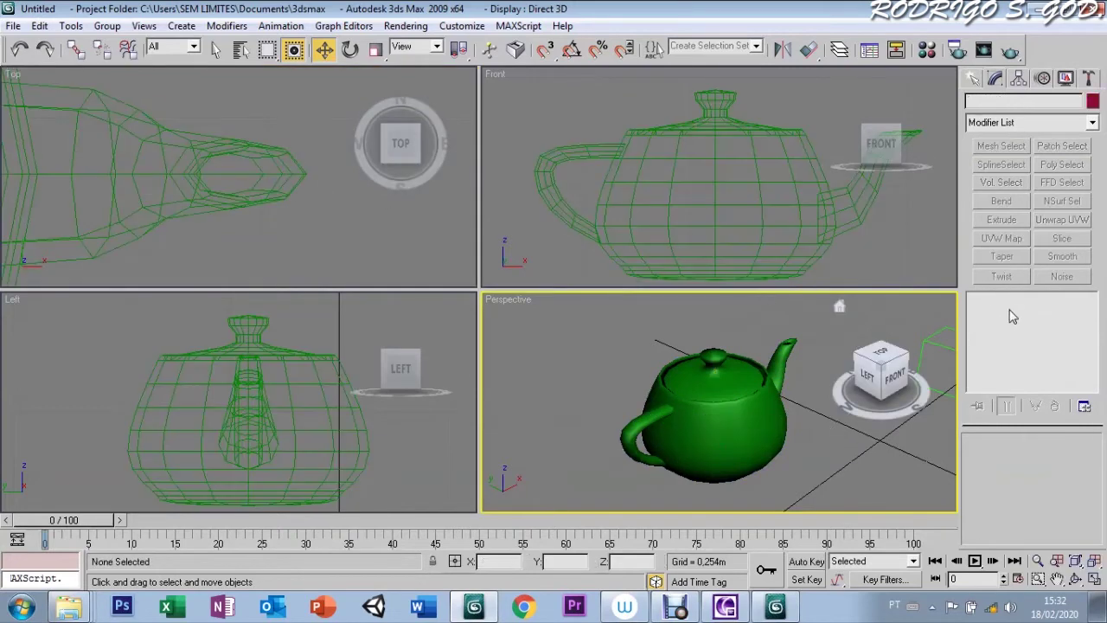
left_click(257, 164)
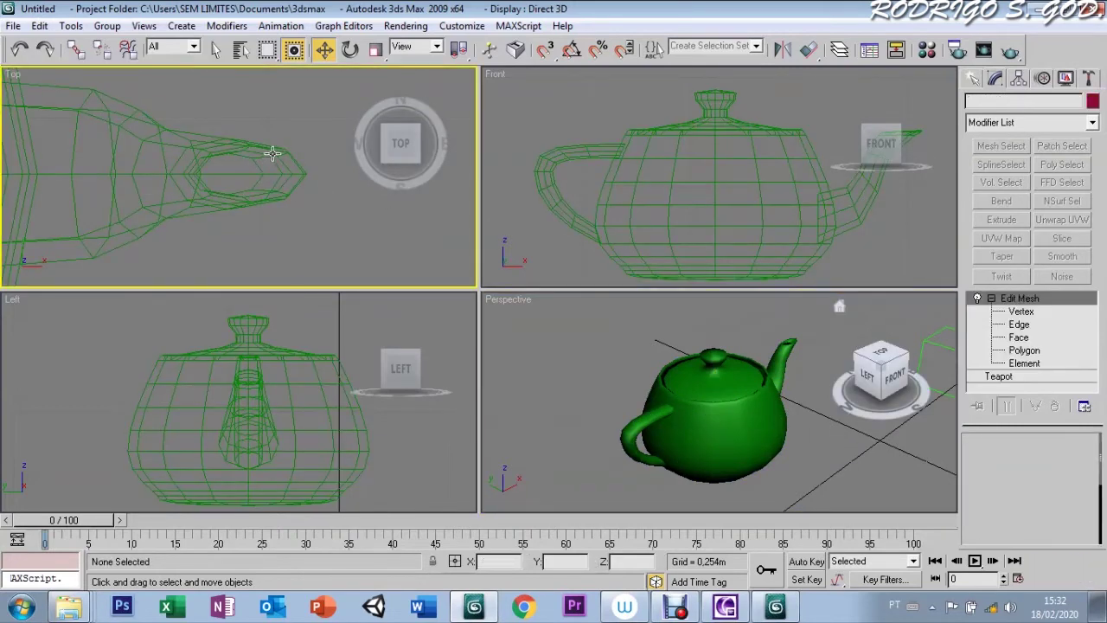
left_click(1021, 311)
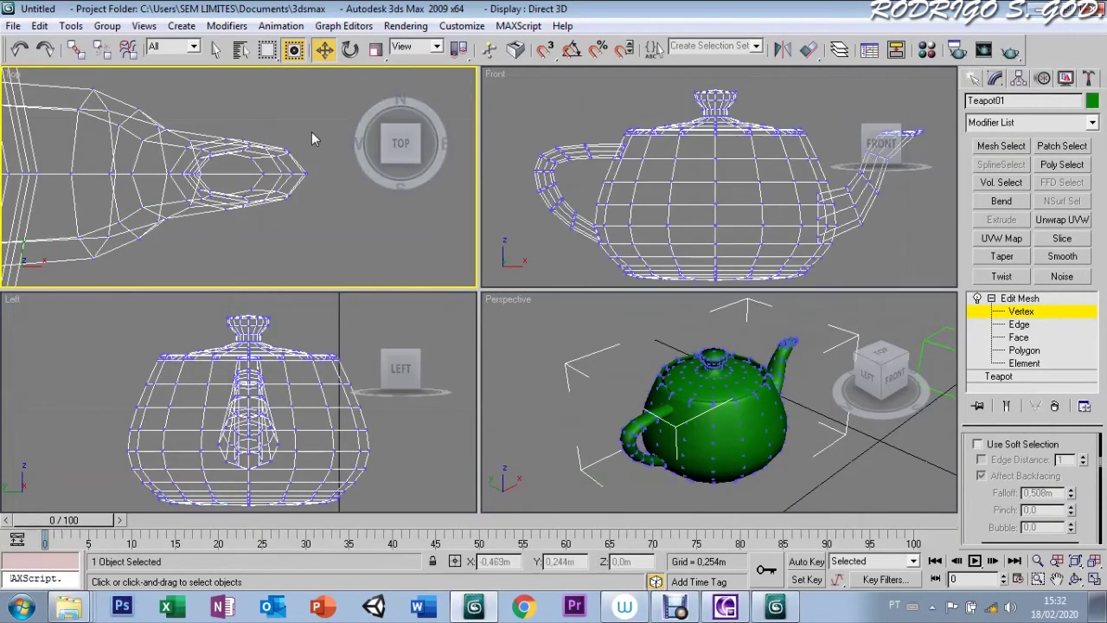
left_click_drag(310, 132, 282, 223)
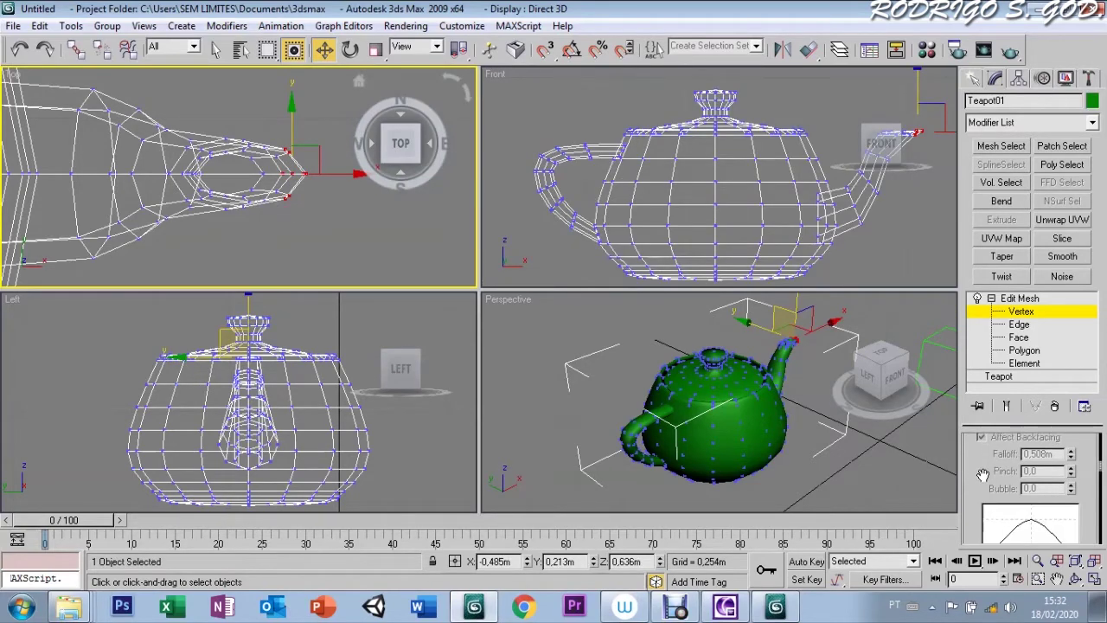
Step: Enable Use Soft Selection on the spout-tip vertices and lower Falloff to 0,356m
left_click_drag(989, 512, 984, 531)
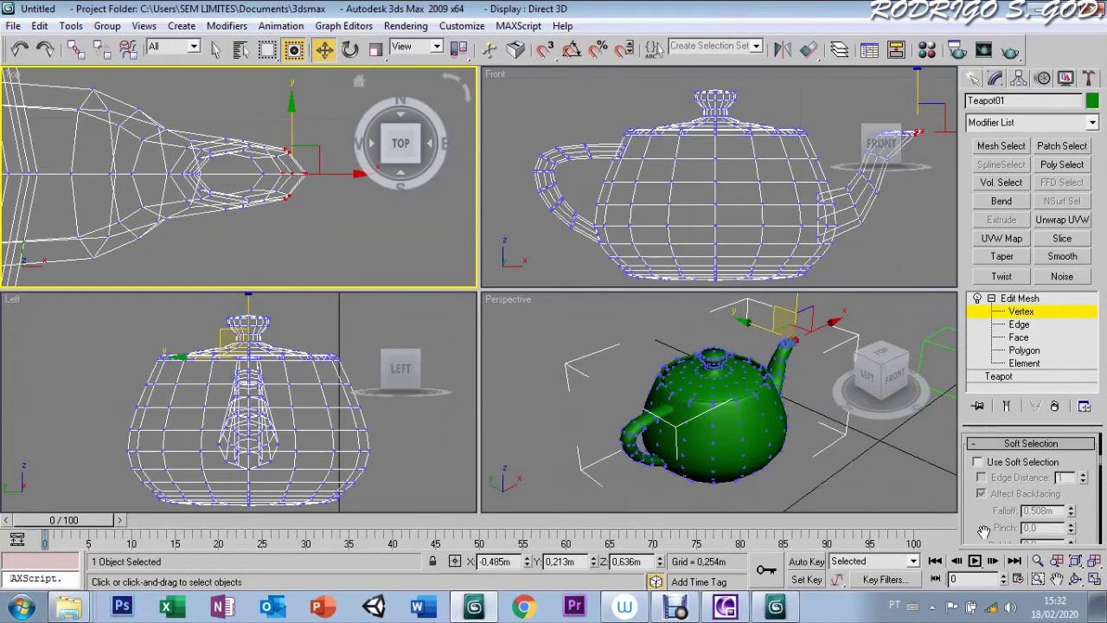
left_click(979, 463)
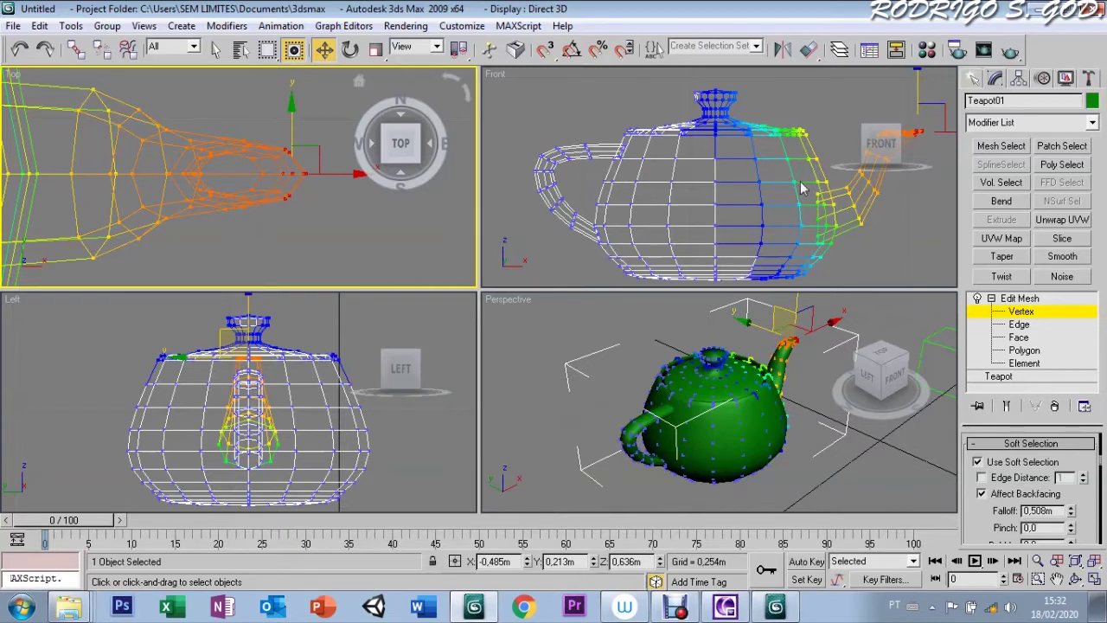
mouse_move(1073, 516)
left_mouse_down()
mouse_move(1072, 537)
mouse_move(1078, 529)
left_mouse_up()
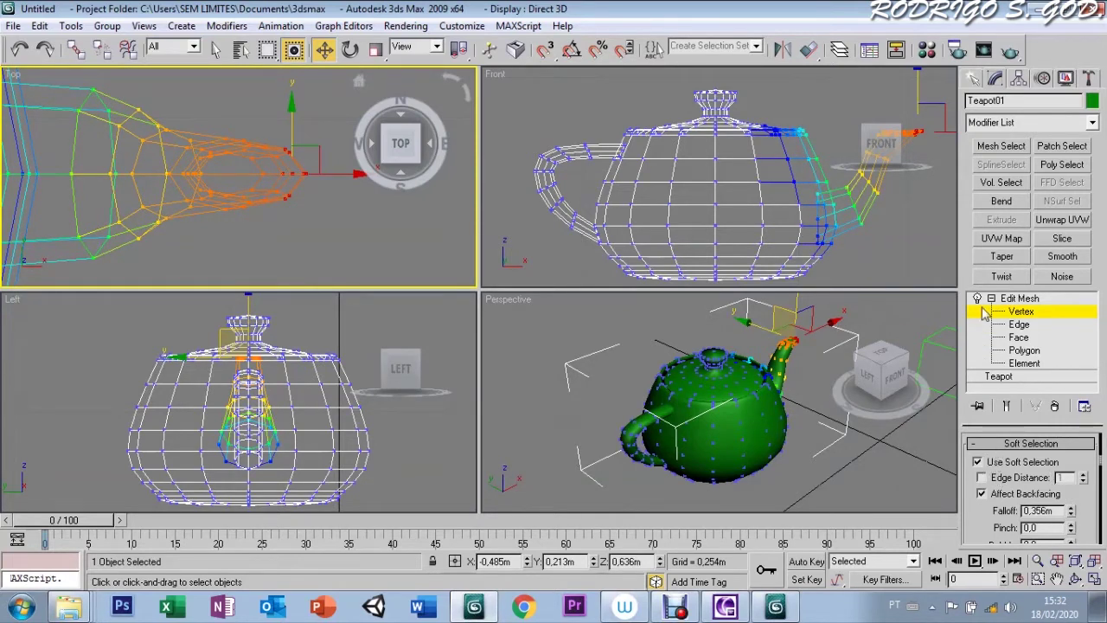
left_click(1002, 123)
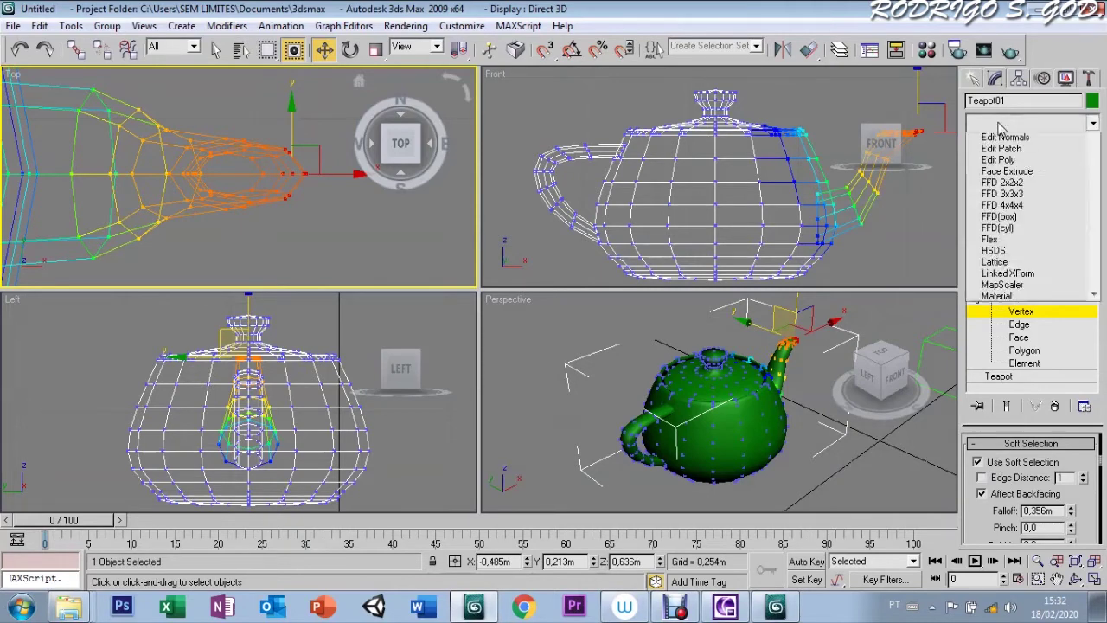
Step: Add a Linked XForm modifier to the teapot and pick Dummy01 as its control object
type("li")
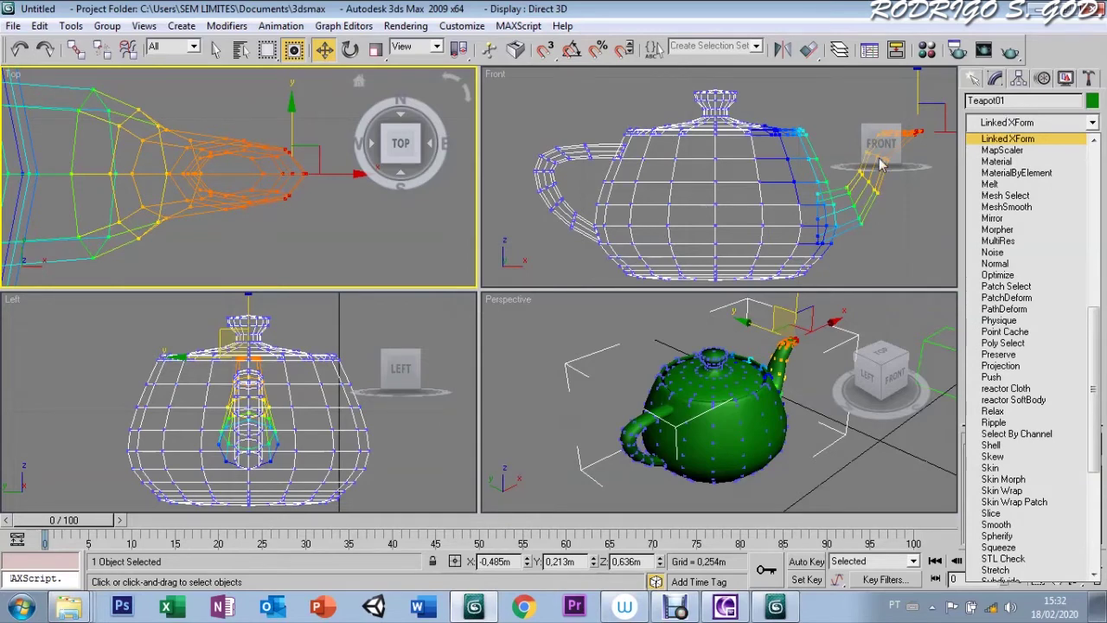
left_click(990, 142)
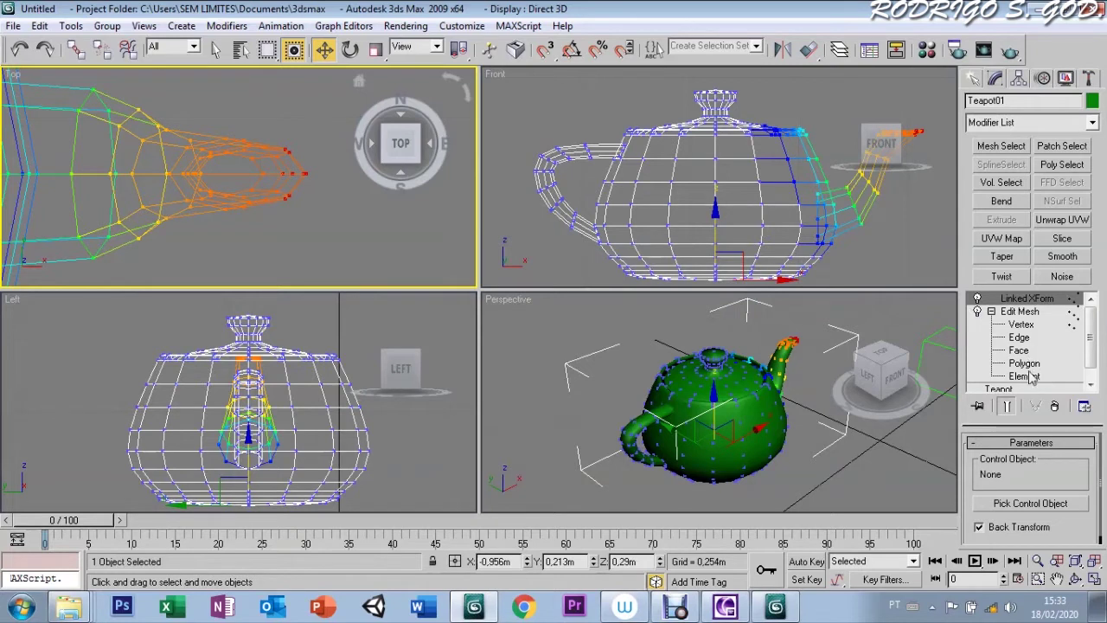
left_click(1016, 510)
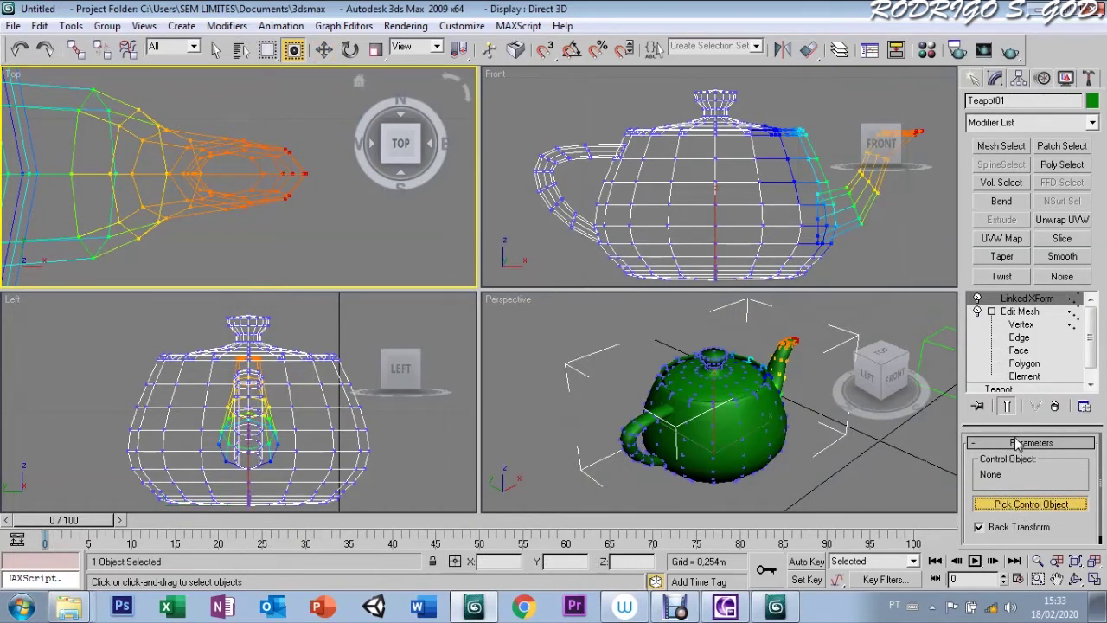
left_click(926, 343)
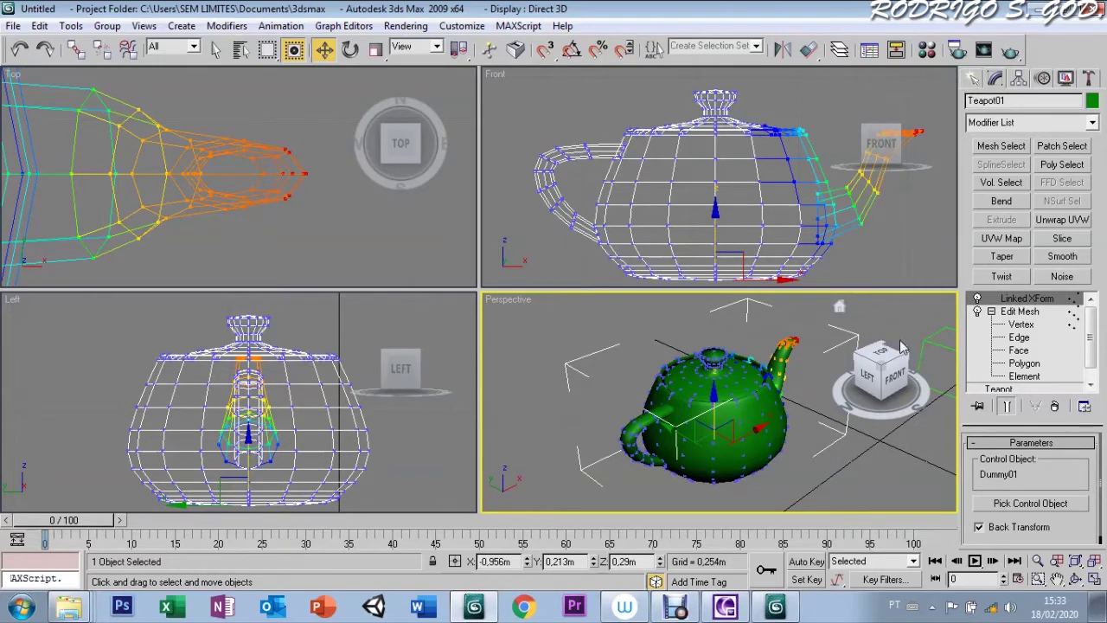
Step: Drag Dummy01 to the right so the teapot's spout stretches after it, then reselect the teapot
left_click_drag(902, 346, 880, 243)
key("ctrl+r")
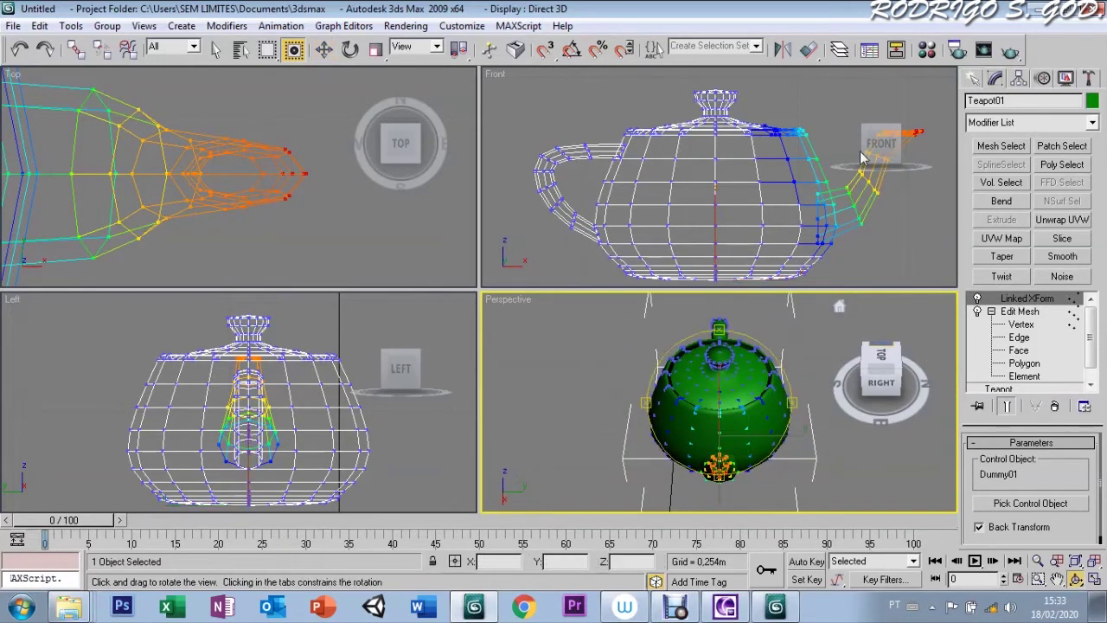
mouse_move(792, 405)
left_mouse_down()
mouse_move(891, 387)
mouse_move(922, 225)
left_mouse_up()
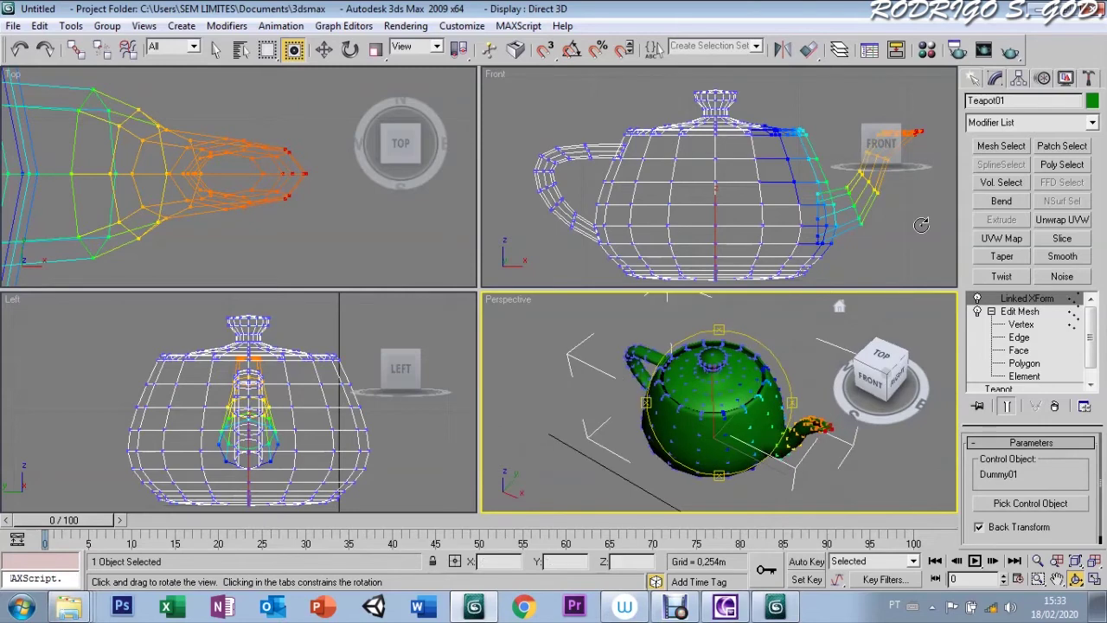
scroll(921, 225, "down", 5)
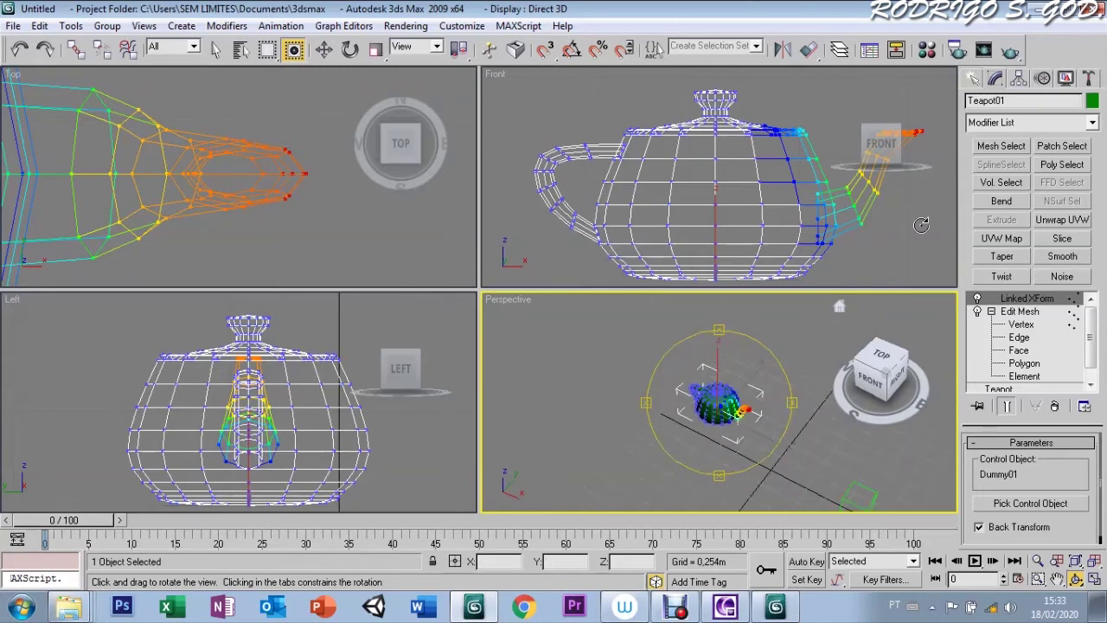
key("w")
left_click(841, 497)
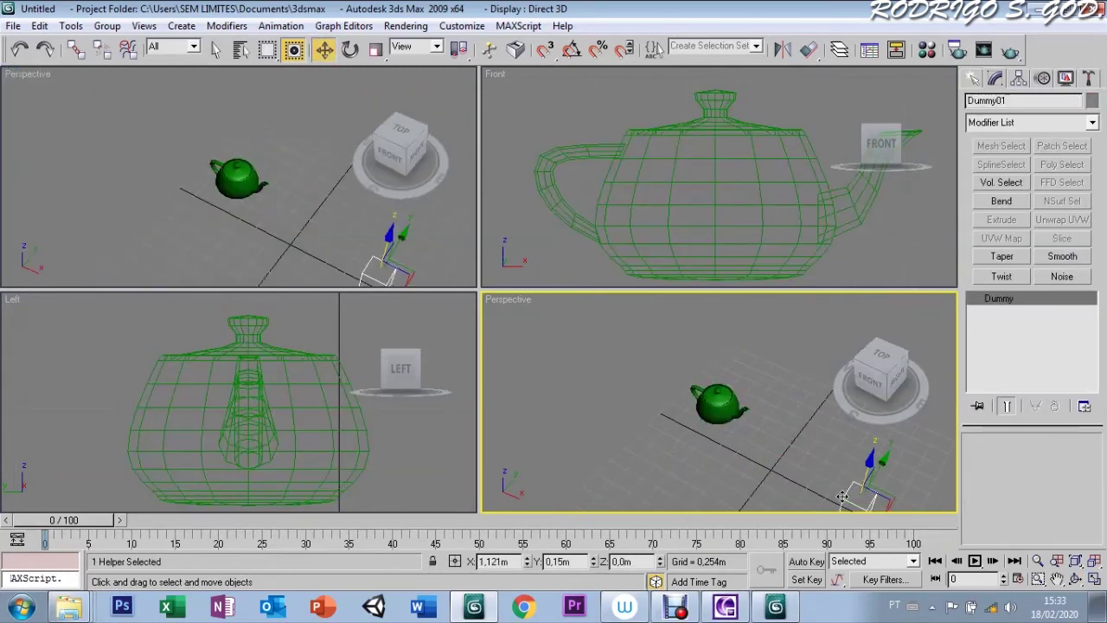
mouse_move(842, 498)
left_mouse_down()
mouse_move(853, 479)
mouse_move(829, 502)
mouse_move(892, 487)
mouse_move(950, 529)
mouse_move(892, 533)
left_mouse_up()
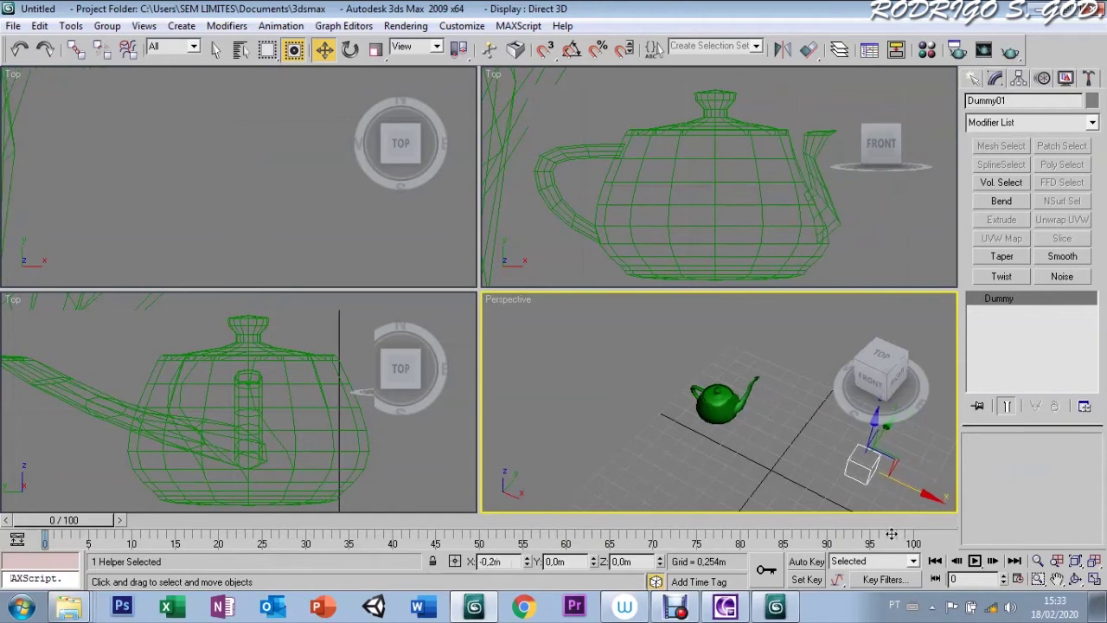
left_click_drag(892, 534, 913, 543)
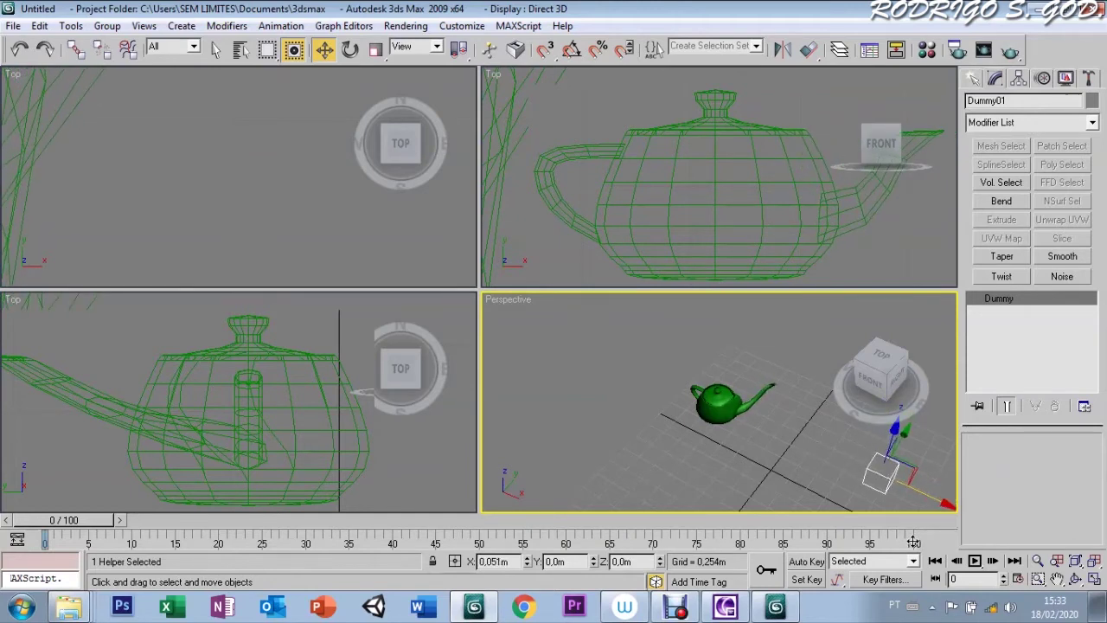
left_click(973, 79)
left_click(714, 399)
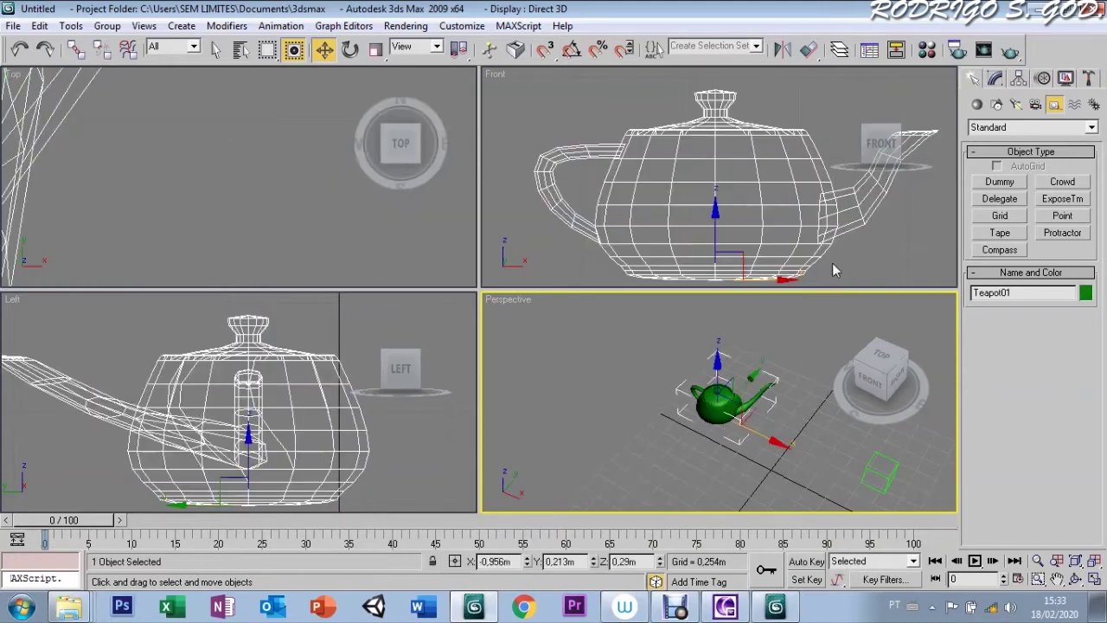
Step: Enter Edit Mesh Vertex level and reselect the spout-tip vertices in the Top view
left_click(995, 80)
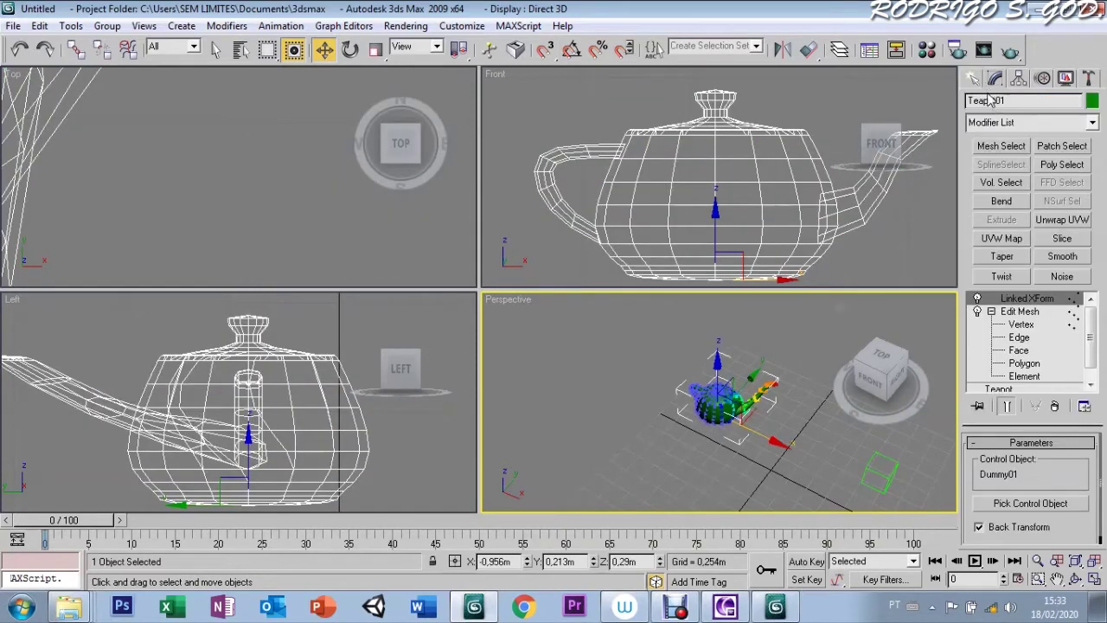
left_click(1021, 324)
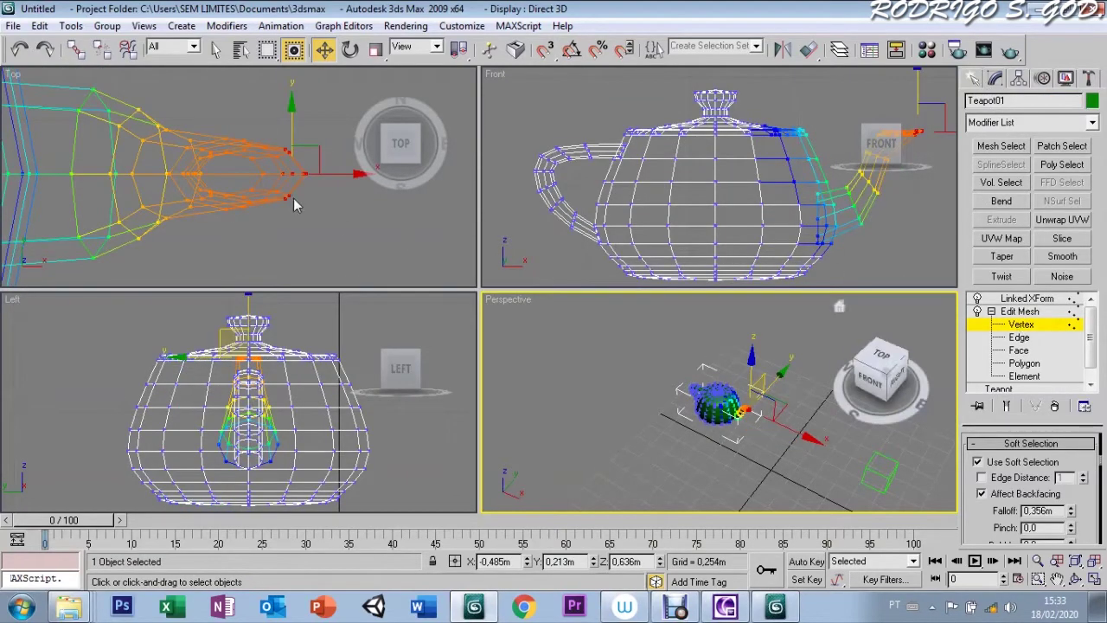
left_click(314, 183)
mouse_move(312, 139)
left_mouse_down()
mouse_move(290, 210)
mouse_move(307, 173)
left_mouse_up()
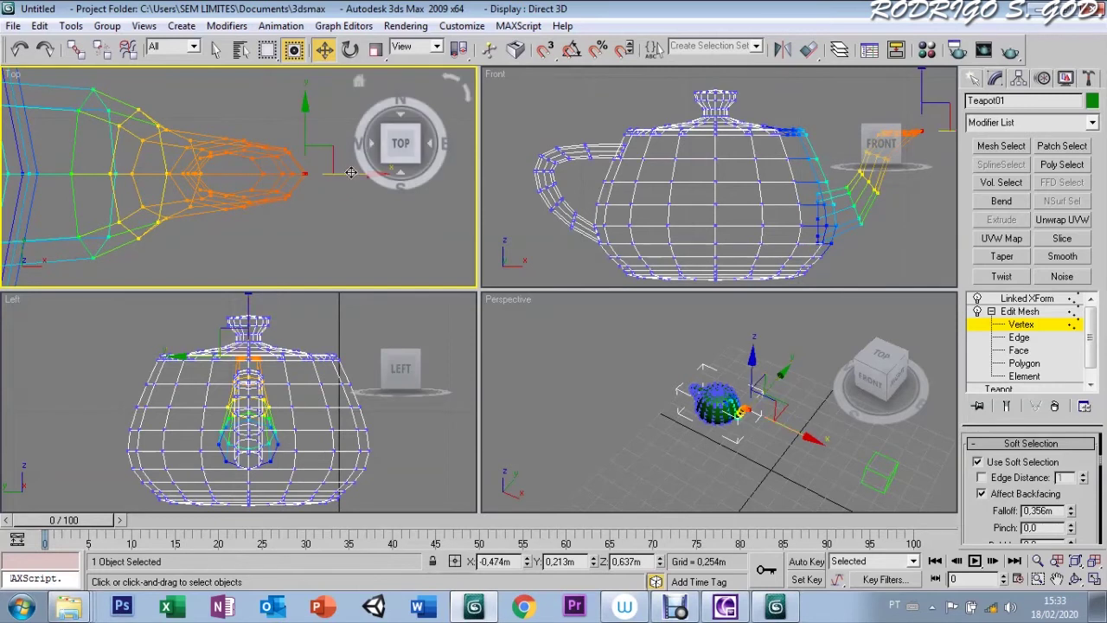
left_click_drag(356, 173, 344, 176)
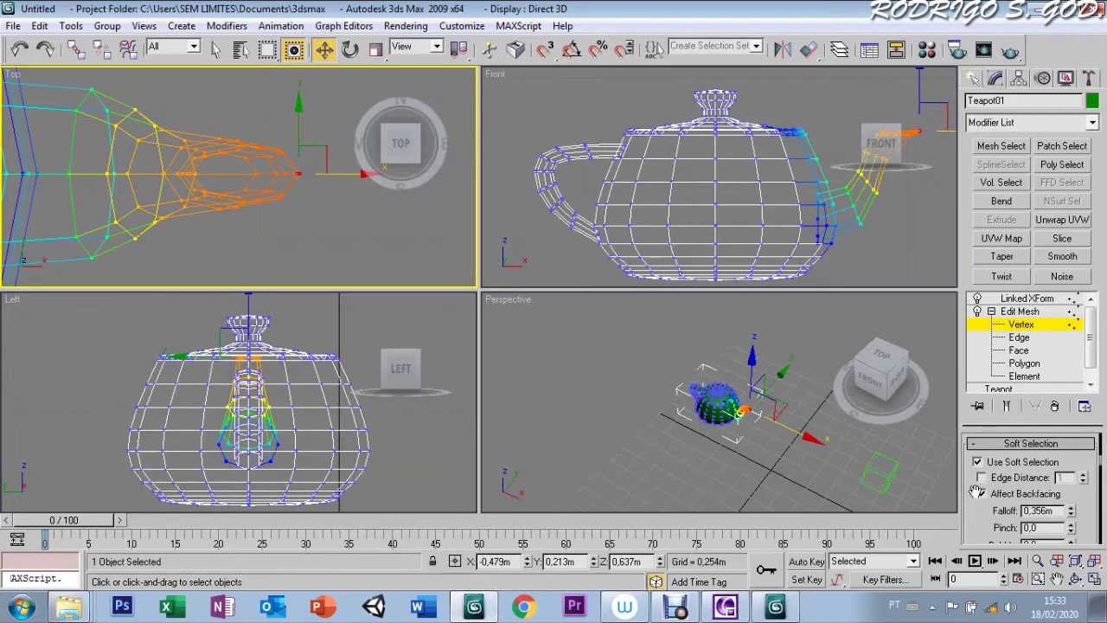
Step: Reduce the Soft Selection Falloff on the spout vertices to 0.274 m
left_click_drag(976, 491, 979, 194)
left_click_drag(976, 478, 981, 164)
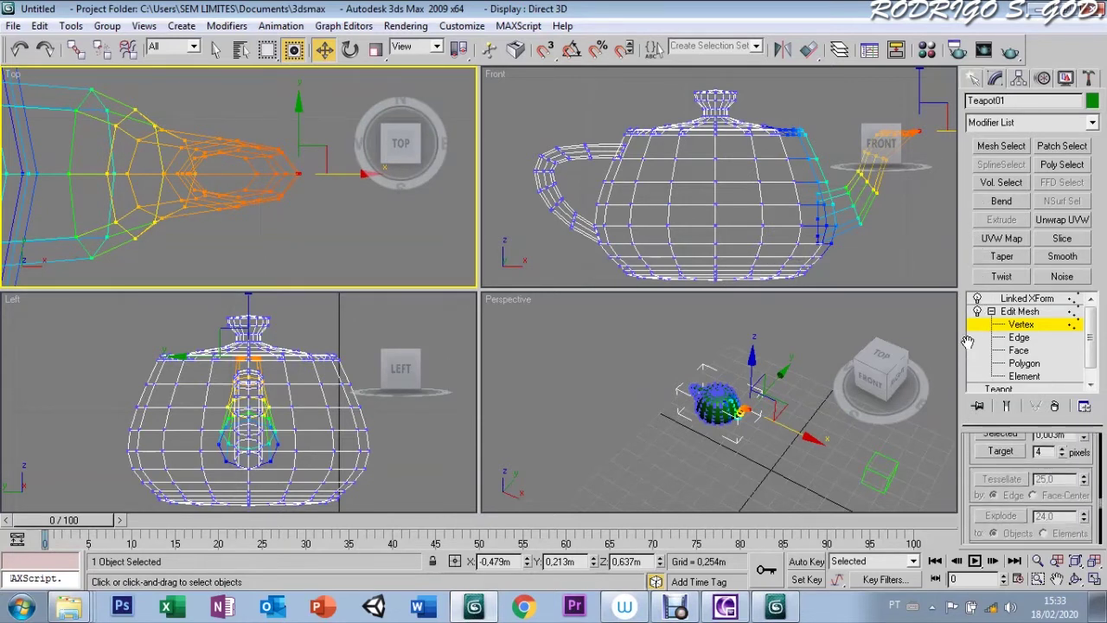
left_click_drag(989, 512, 977, 385)
left_click(991, 311)
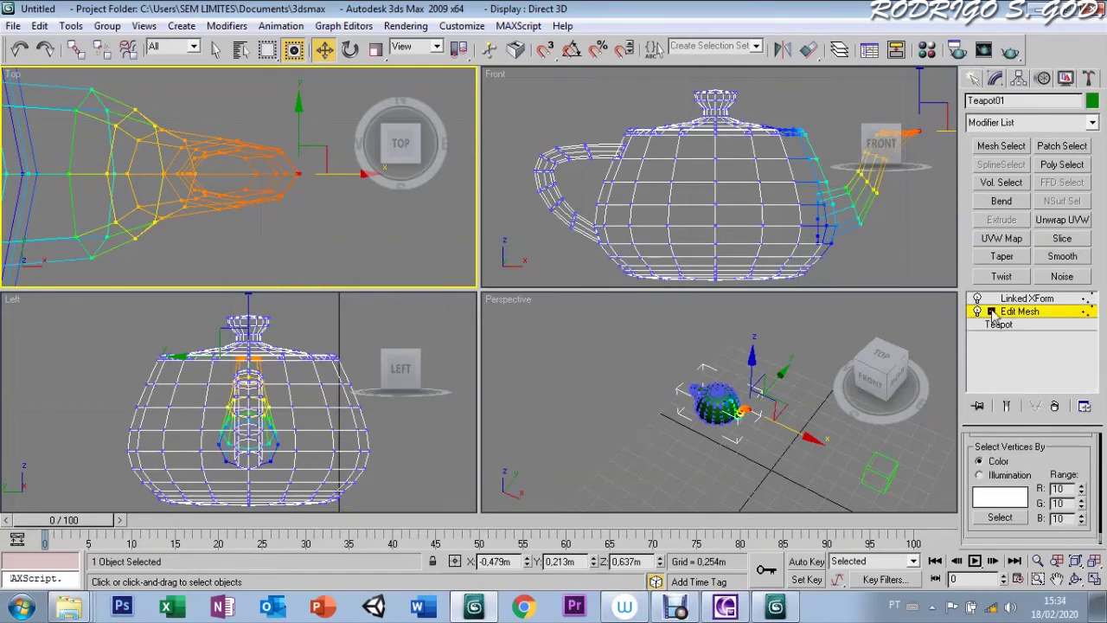
scroll(1038, 471, "up", 3)
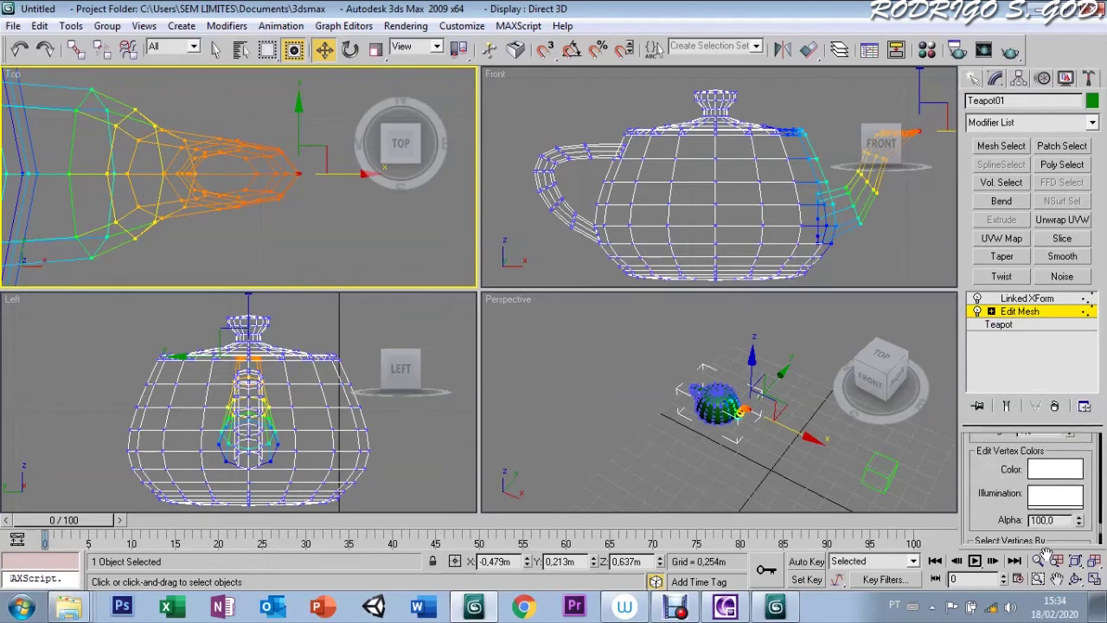
scroll(982, 478, "up", 3)
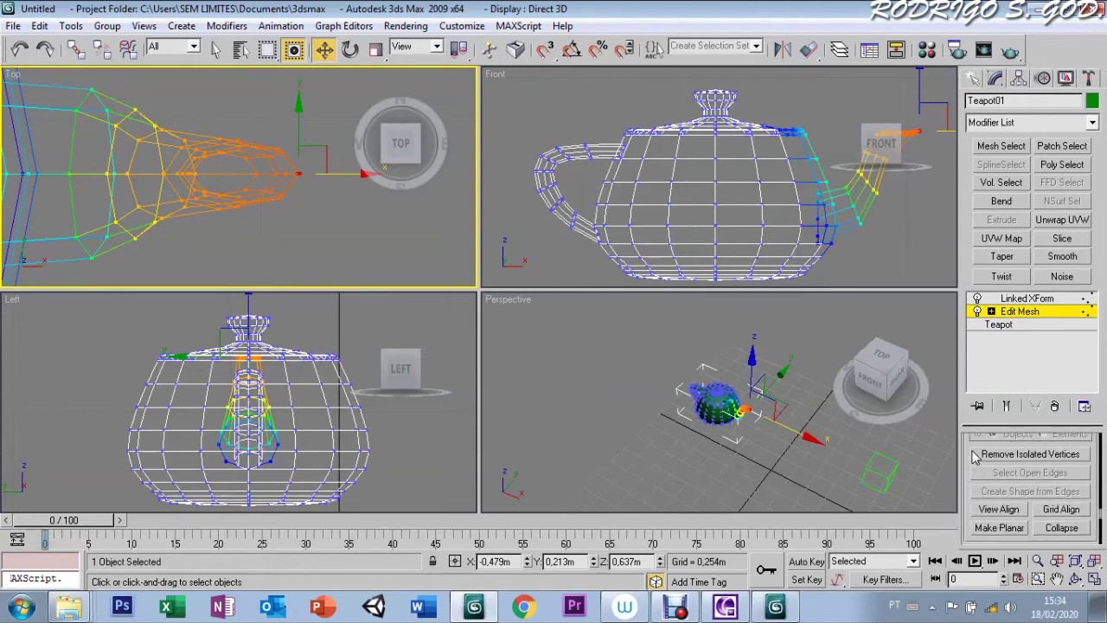
scroll(967, 444, "up", 3)
scroll(976, 454, "up", 3)
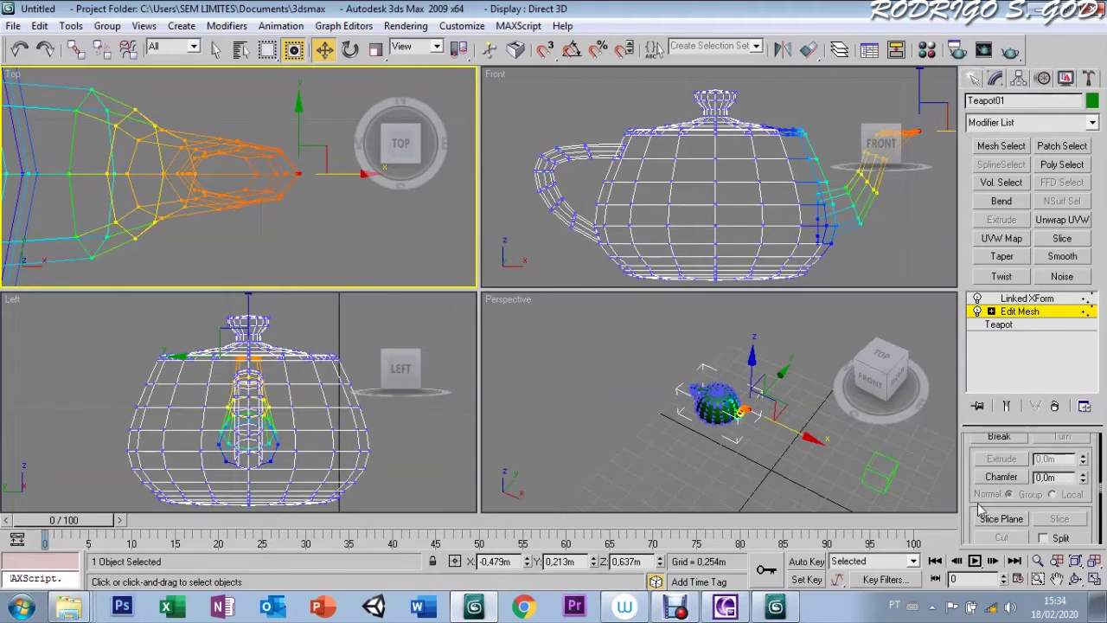
scroll(977, 456, "up", 3)
scroll(975, 467, "up", 2)
scroll(975, 480, "up", 2)
scroll(976, 484, "up", 1)
mouse_move(1070, 502)
left_mouse_down()
mouse_move(1071, 451)
mouse_move(1081, 516)
left_mouse_up()
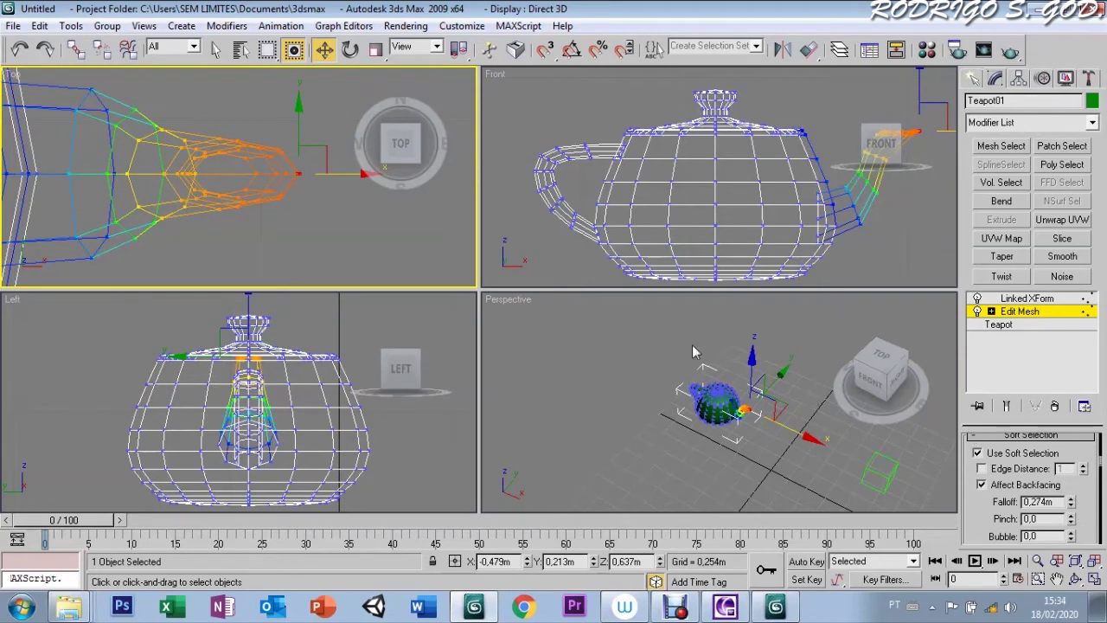
left_click(974, 79)
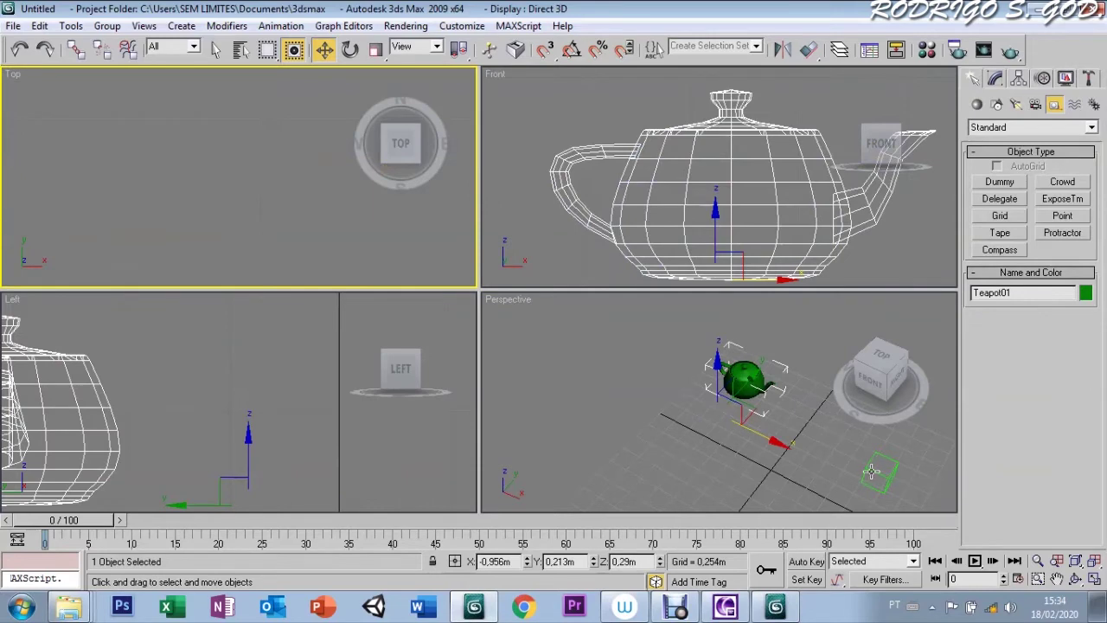
Step: Maximize the Perspective viewport and snap it to the FRONT view
left_click_drag(872, 471, 872, 471)
key("alt+w")
left_click(687, 166)
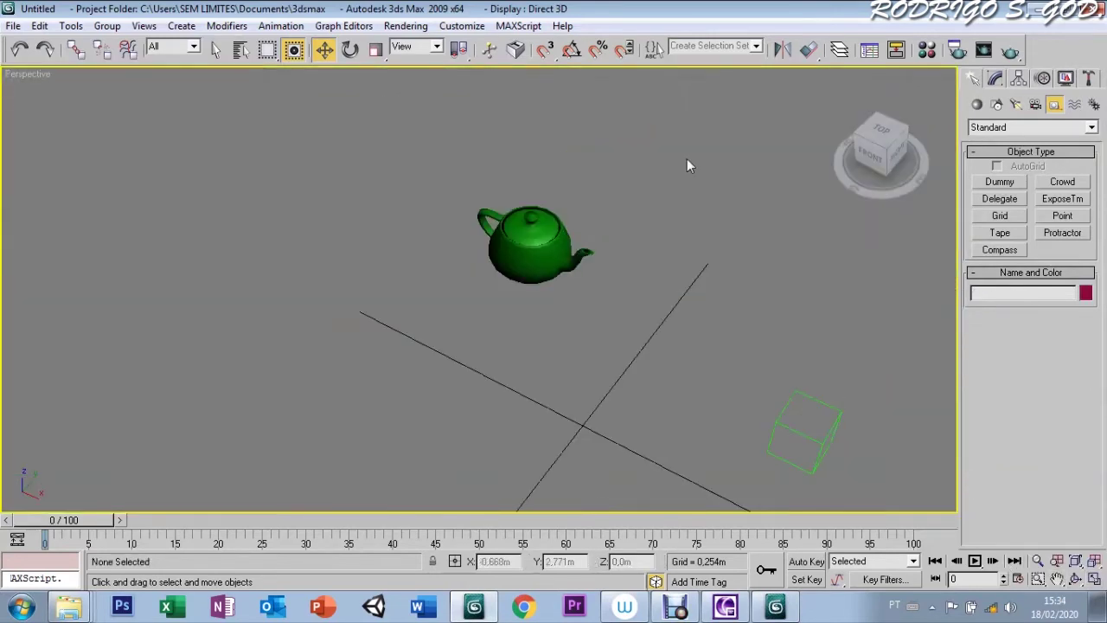
key("ctrl+r")
mouse_move(618, 291)
left_mouse_down()
mouse_move(663, 282)
mouse_move(506, 300)
left_mouse_up()
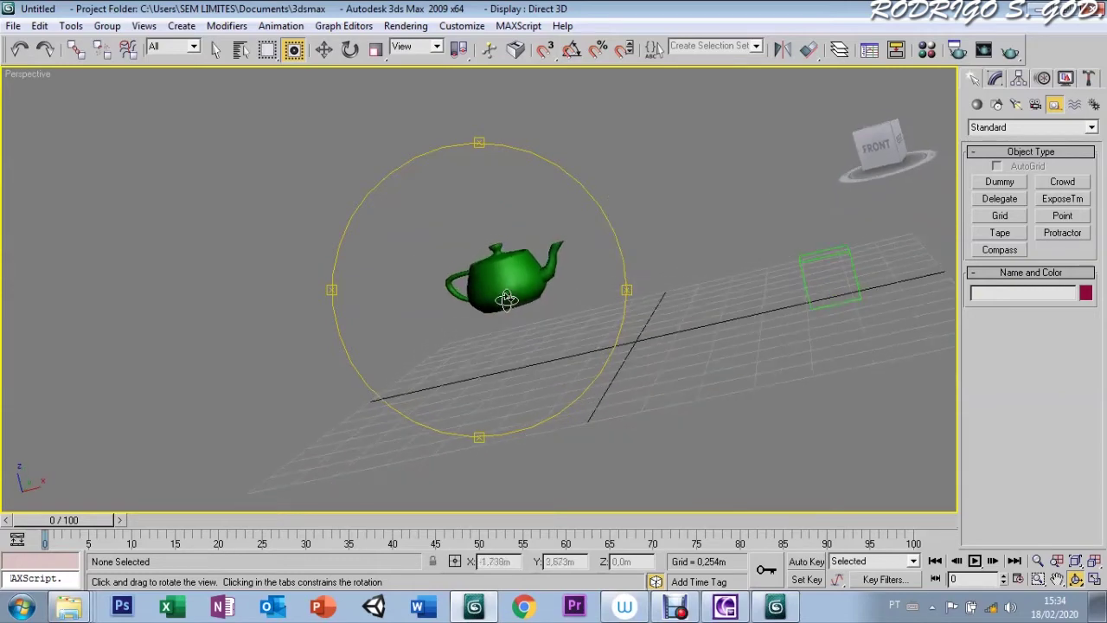
mouse_move(882, 149)
left_click(868, 141)
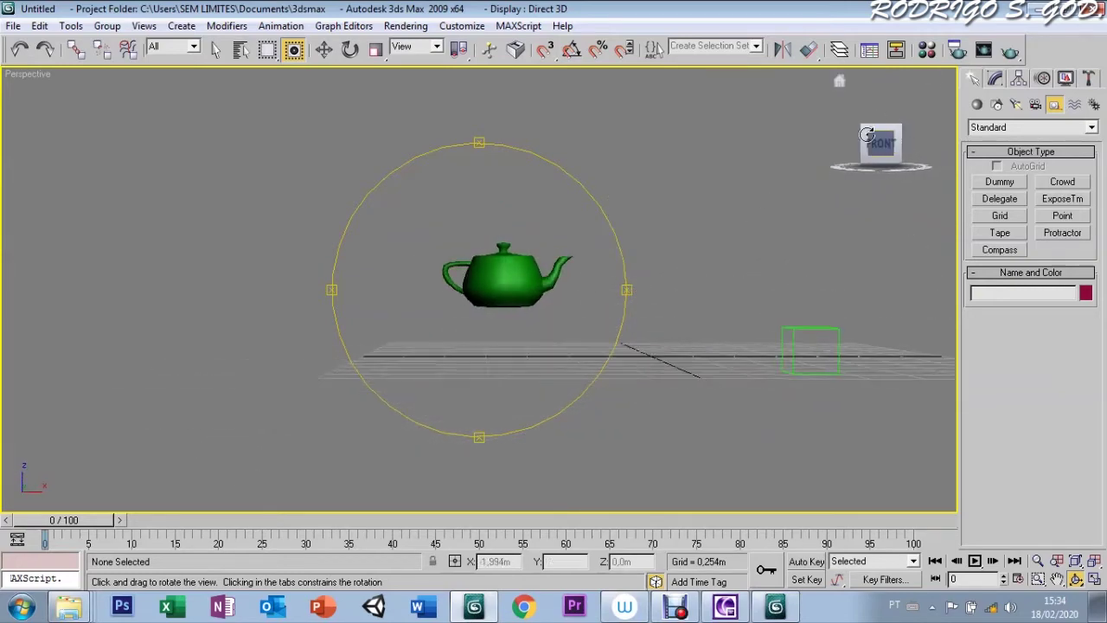
Step: Move Dummy01 to the left and then up along Z
key("w")
left_click(798, 337)
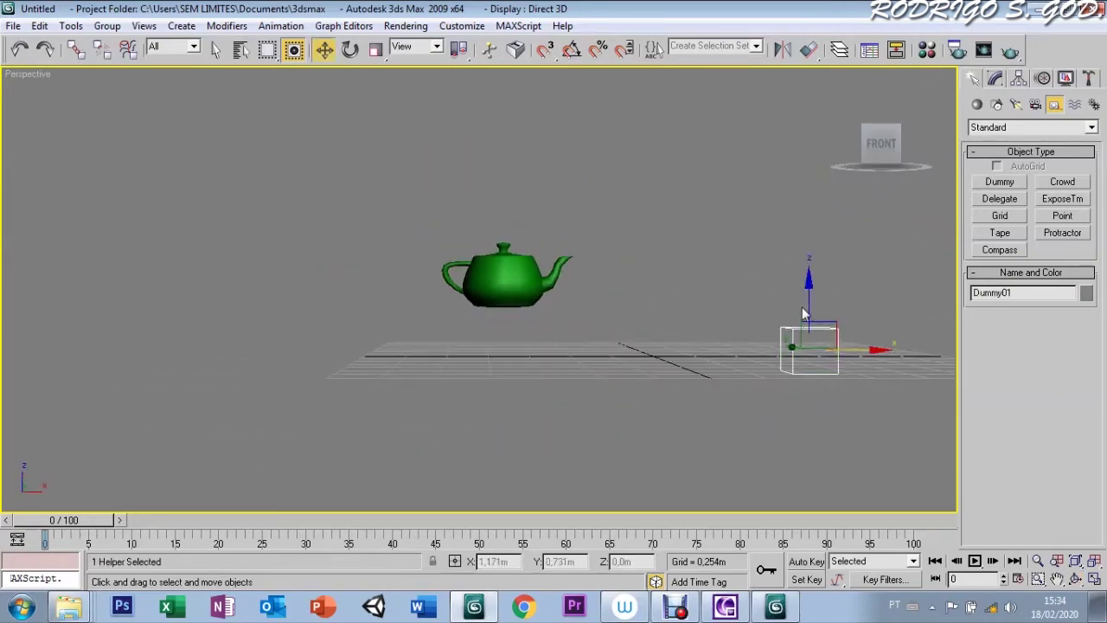
mouse_move(806, 289)
left_mouse_down()
mouse_move(738, 318)
mouse_move(856, 320)
mouse_move(719, 323)
mouse_move(703, 227)
mouse_move(702, 245)
left_mouse_up()
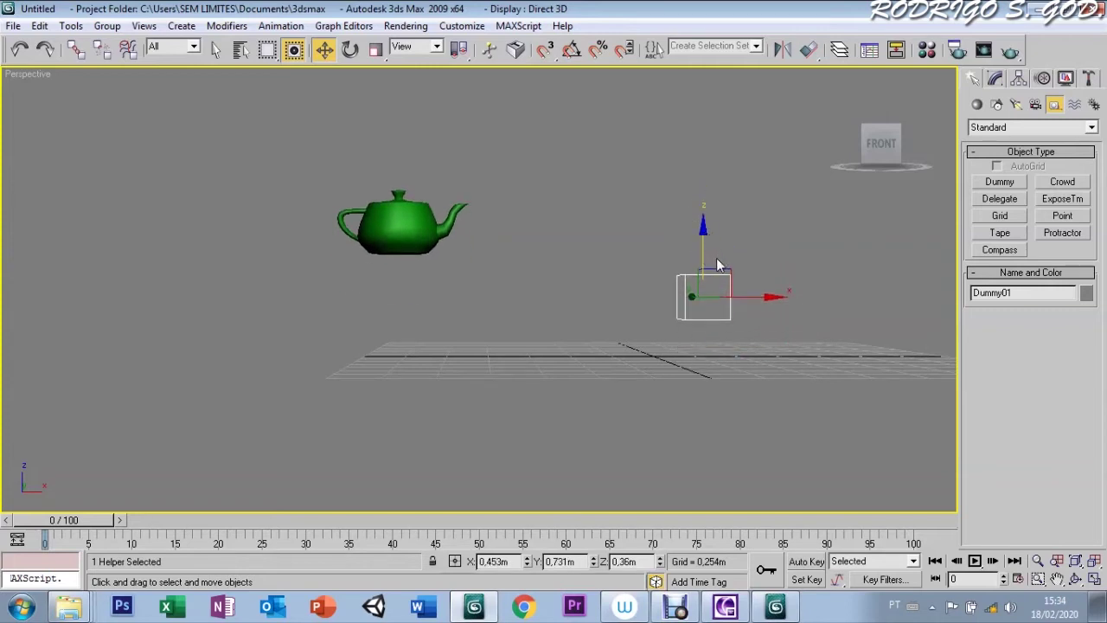
mouse_move(706, 249)
left_mouse_down()
mouse_move(702, 164)
mouse_move(702, 260)
mouse_move(703, 189)
left_mouse_up()
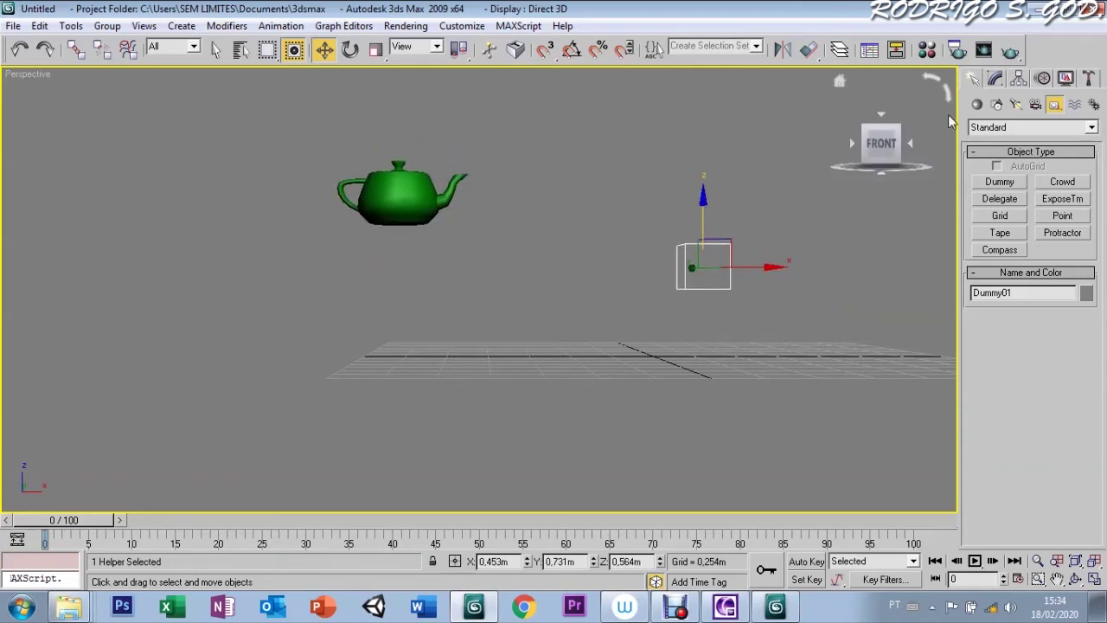
left_click(995, 79)
Step: Delete the Linked XForm and Edit Mesh modifiers from Teapot01's modifier stack
left_click(400, 203)
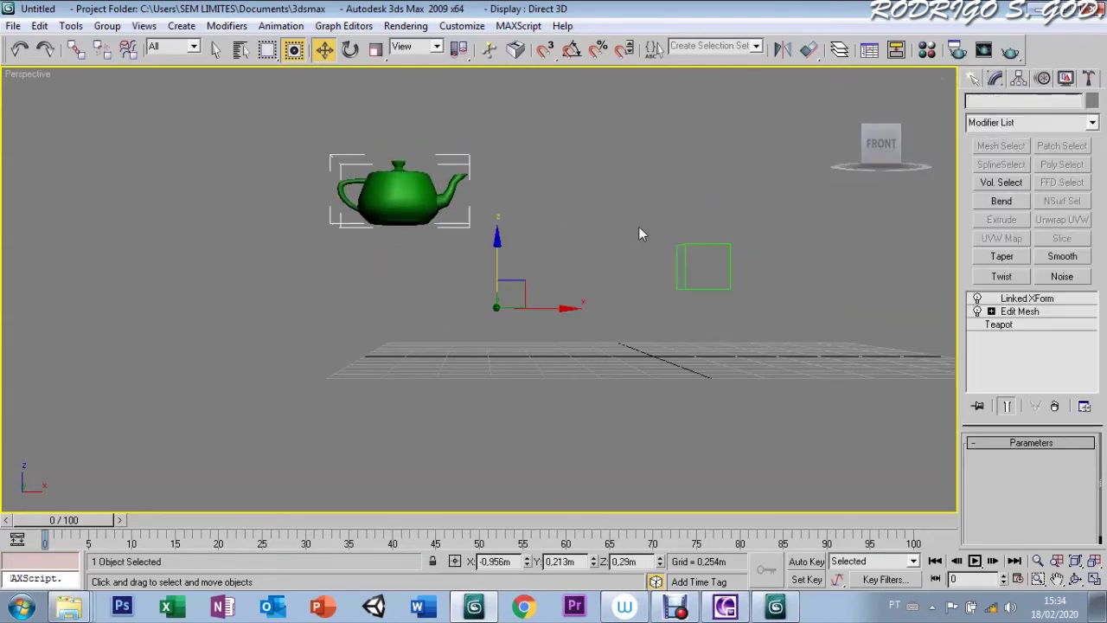
left_click(992, 312)
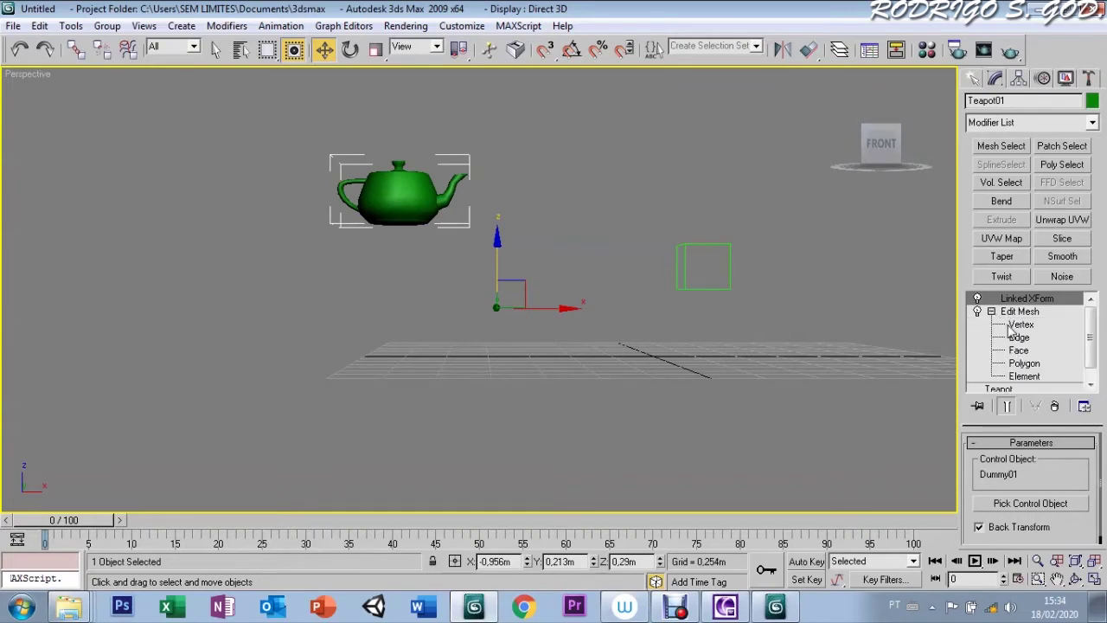
left_click(1018, 327)
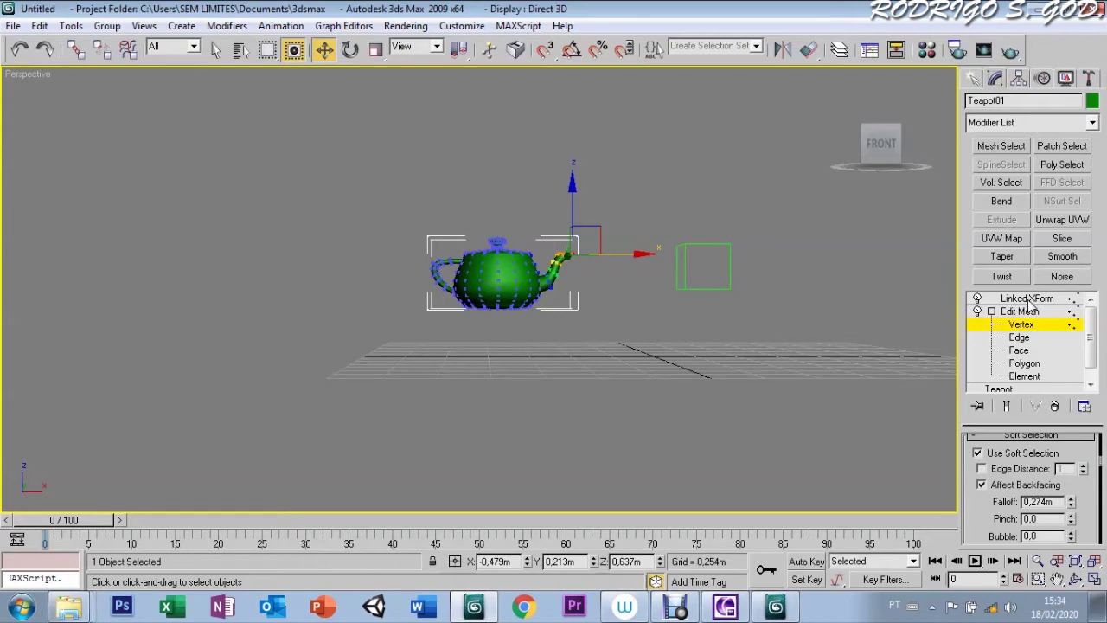
left_click(1029, 298)
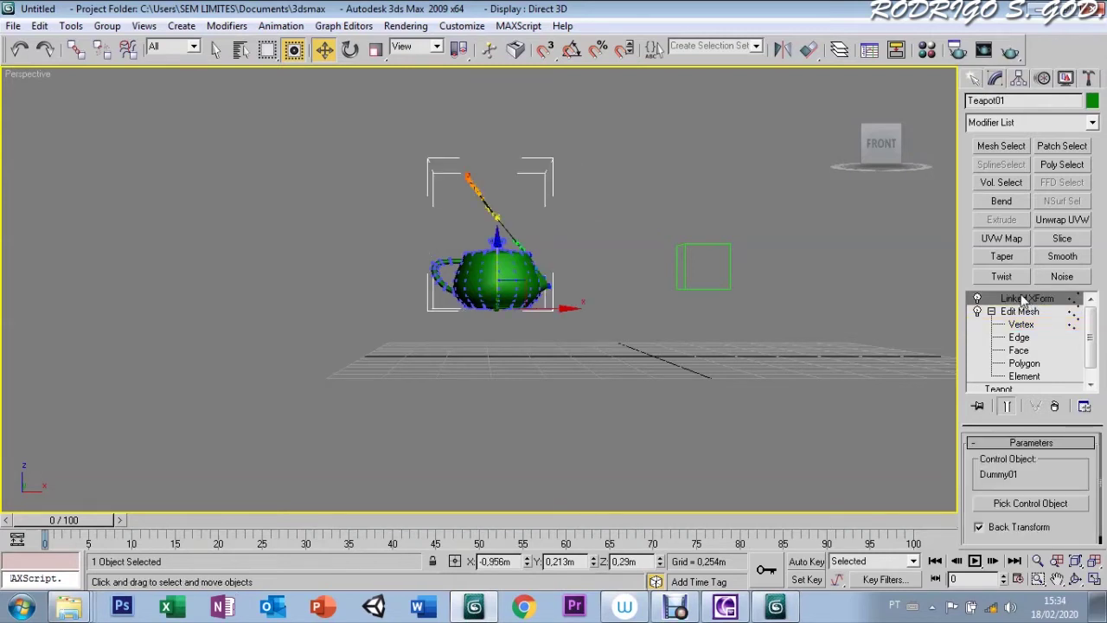
right_click(1024, 298)
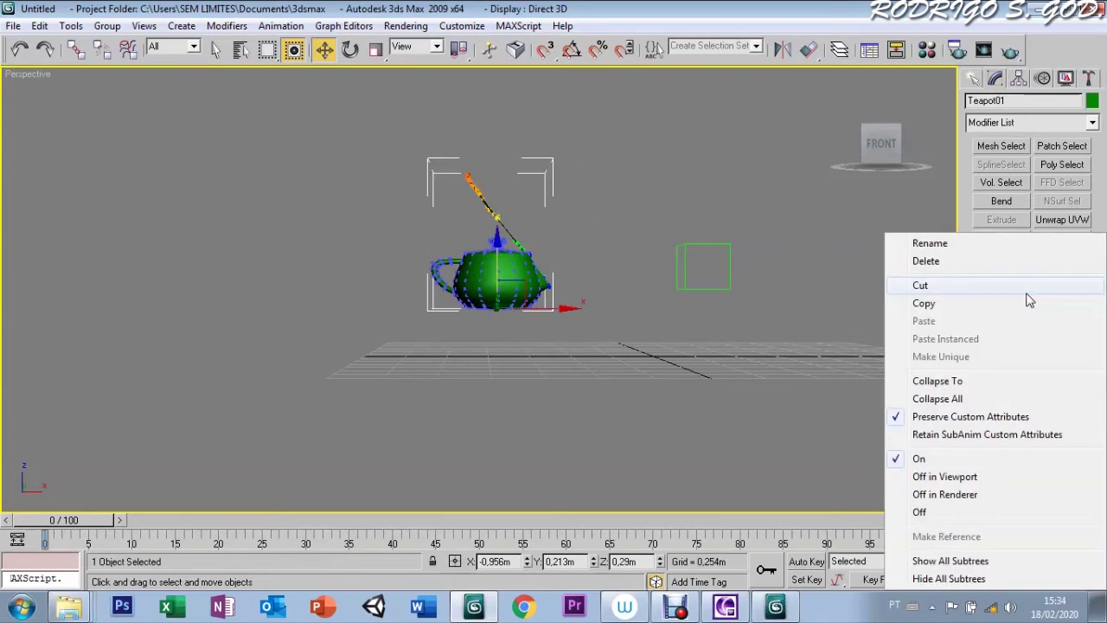
left_click(925, 262)
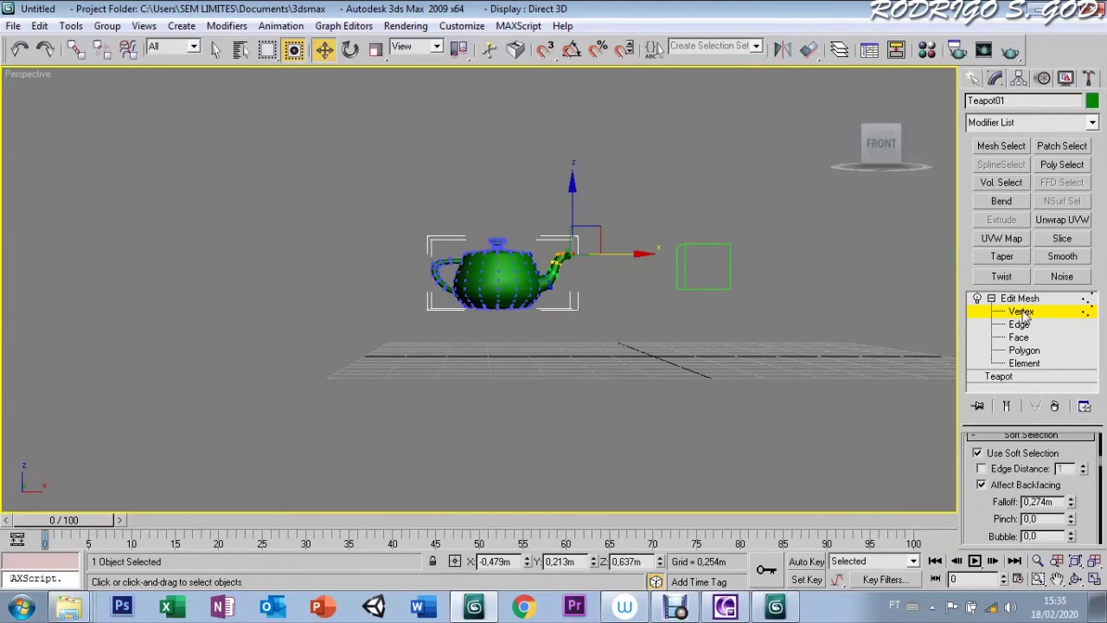
left_click(993, 301)
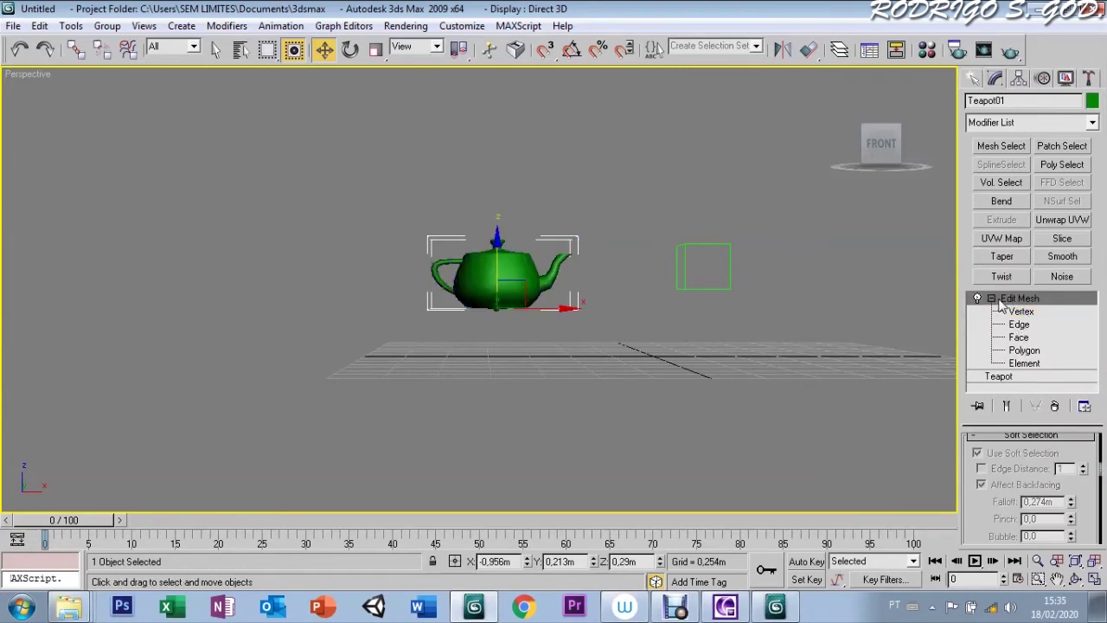
right_click(1007, 298)
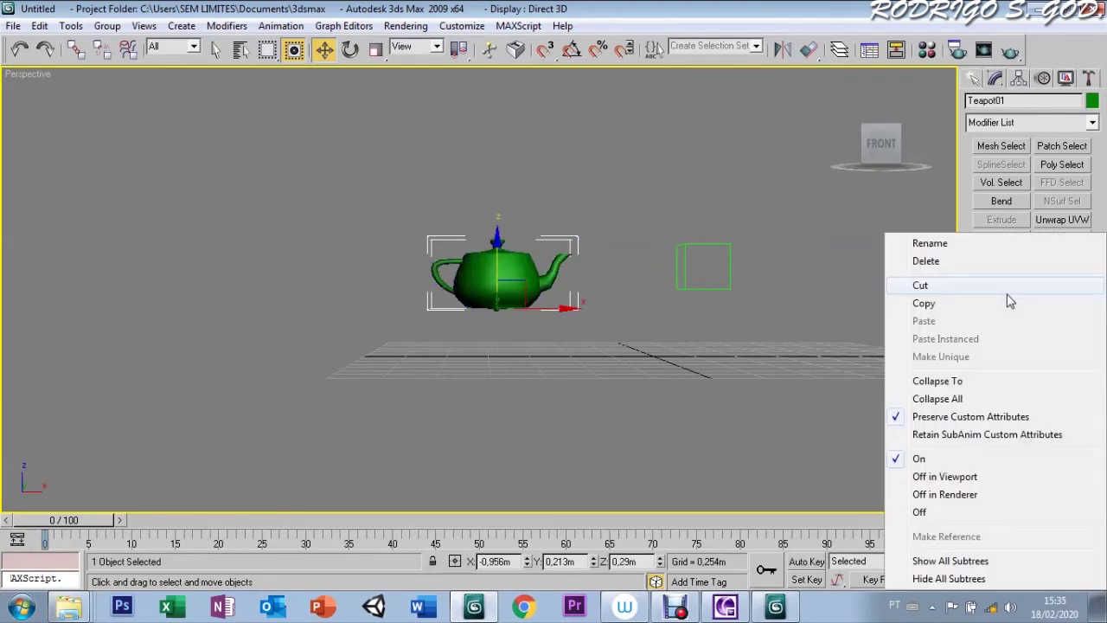
left_click(942, 264)
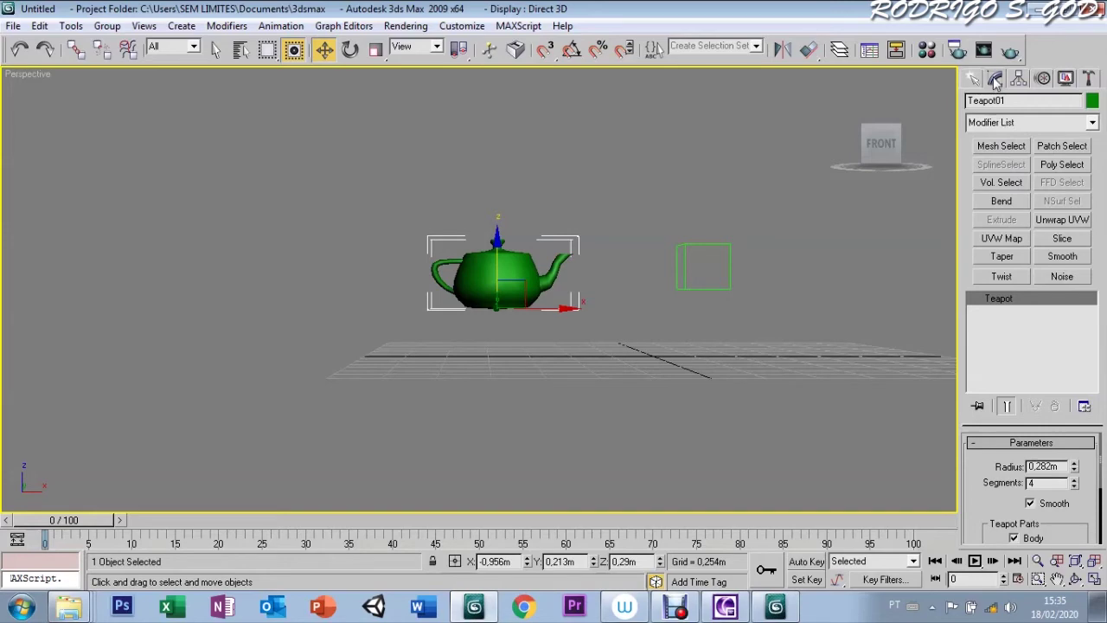
Step: Apply a fresh Edit Mesh and select the four spout-tip vertices in the Top view
left_click(999, 123)
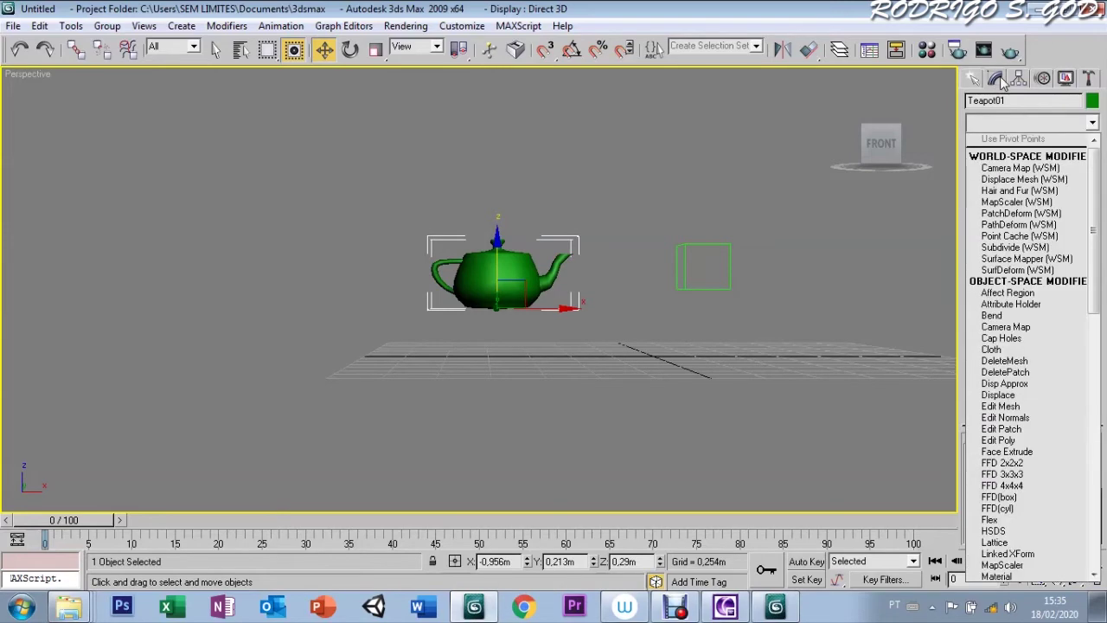
key("e")
key("Return")
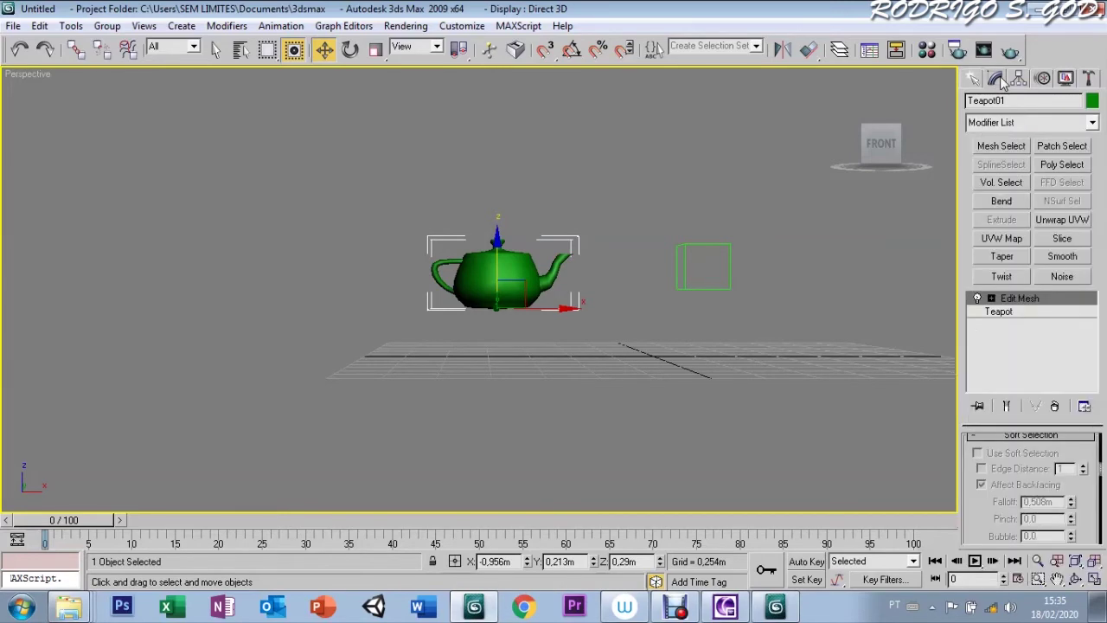
left_click(991, 298)
left_click(1020, 313)
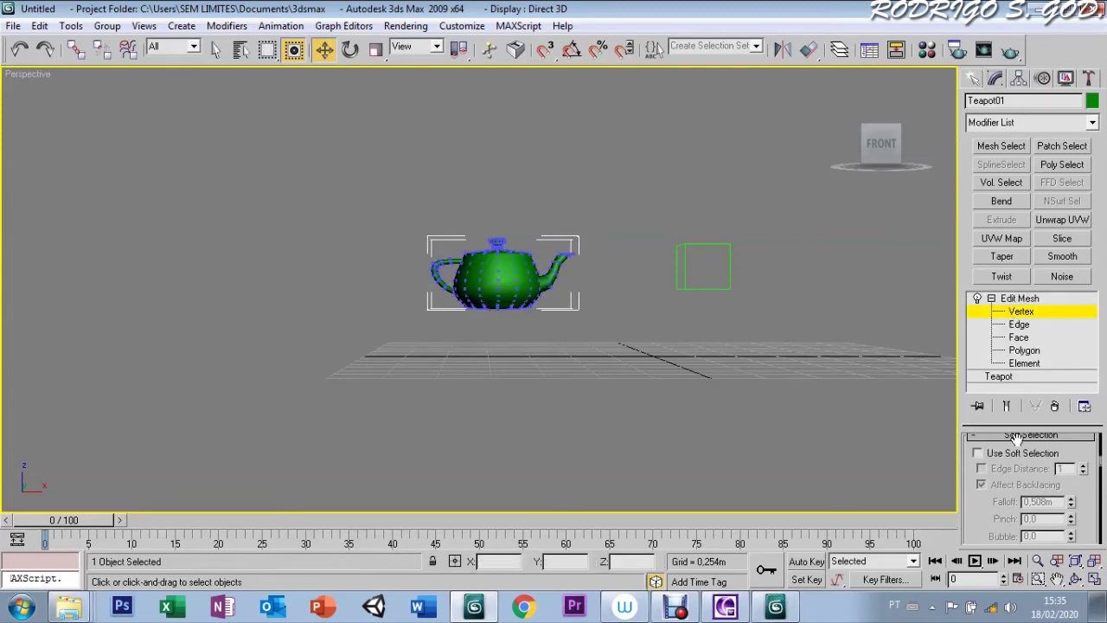
key("t")
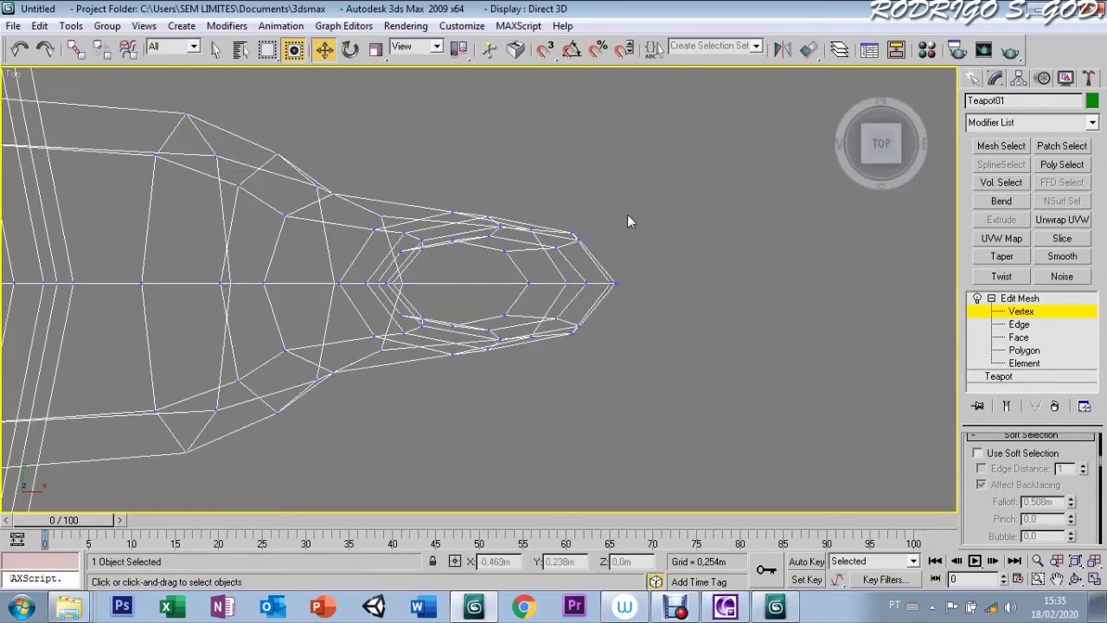
left_click_drag(603, 318, 593, 349)
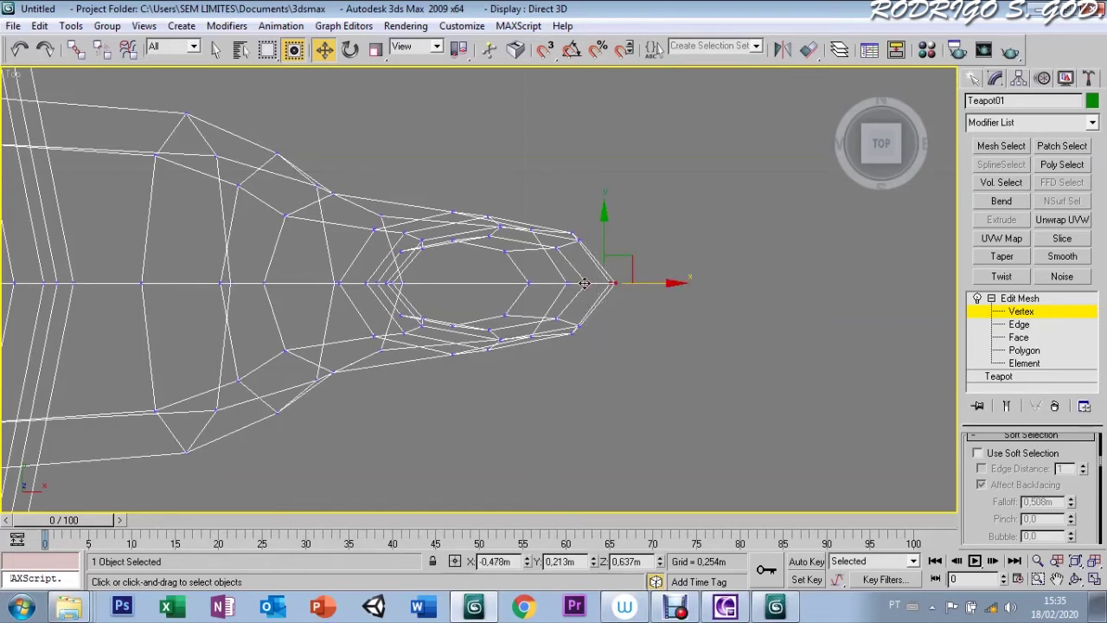
left_click(578, 327, "ctrl")
left_click(579, 240, "ctrl")
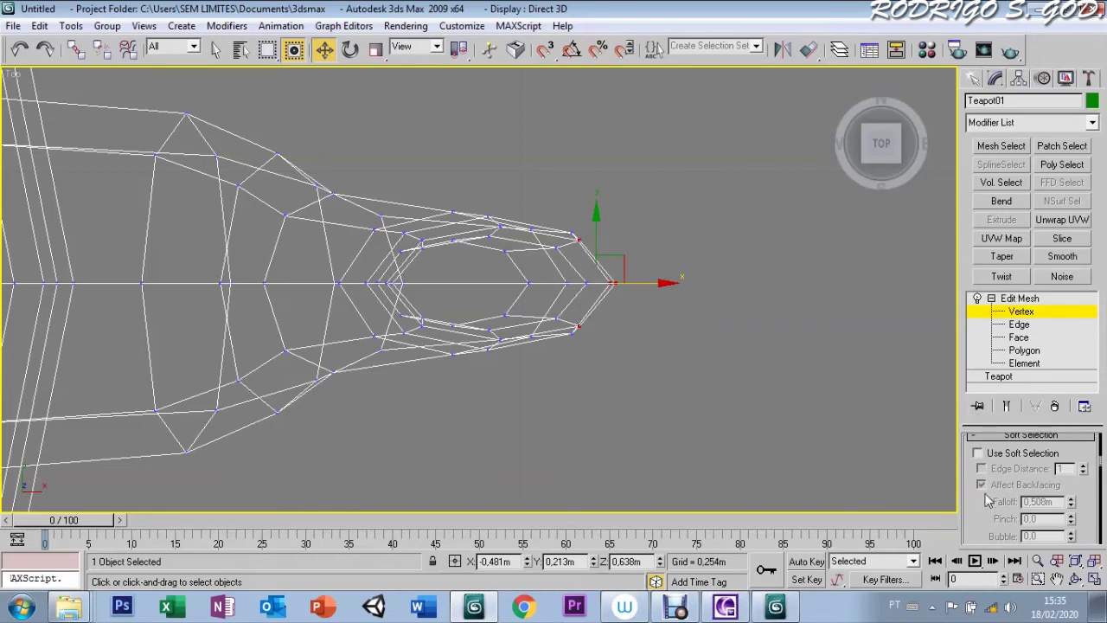
Step: Enable Use Soft Selection on the spout vertices with a 0,264m falloff
left_click_drag(981, 498, 982, 529)
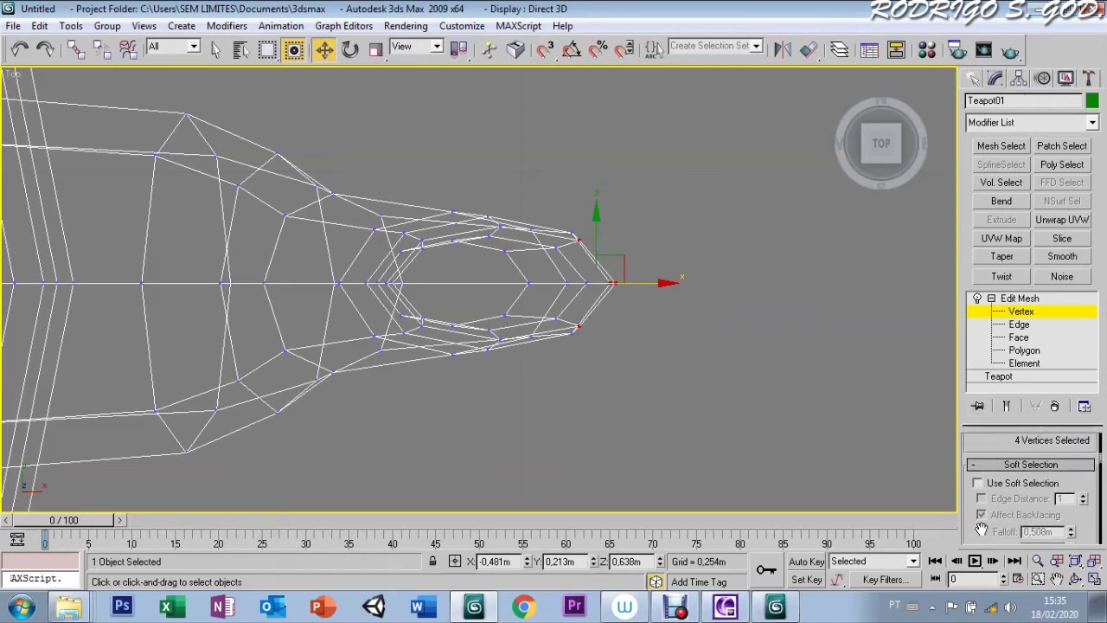
left_click(979, 483)
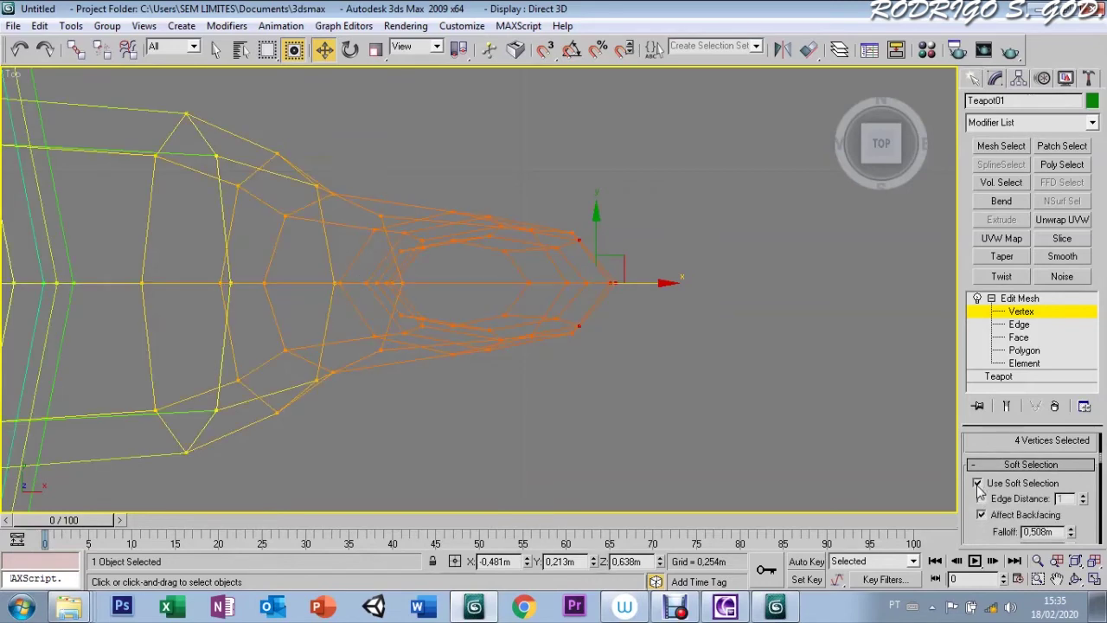
key("alt+w")
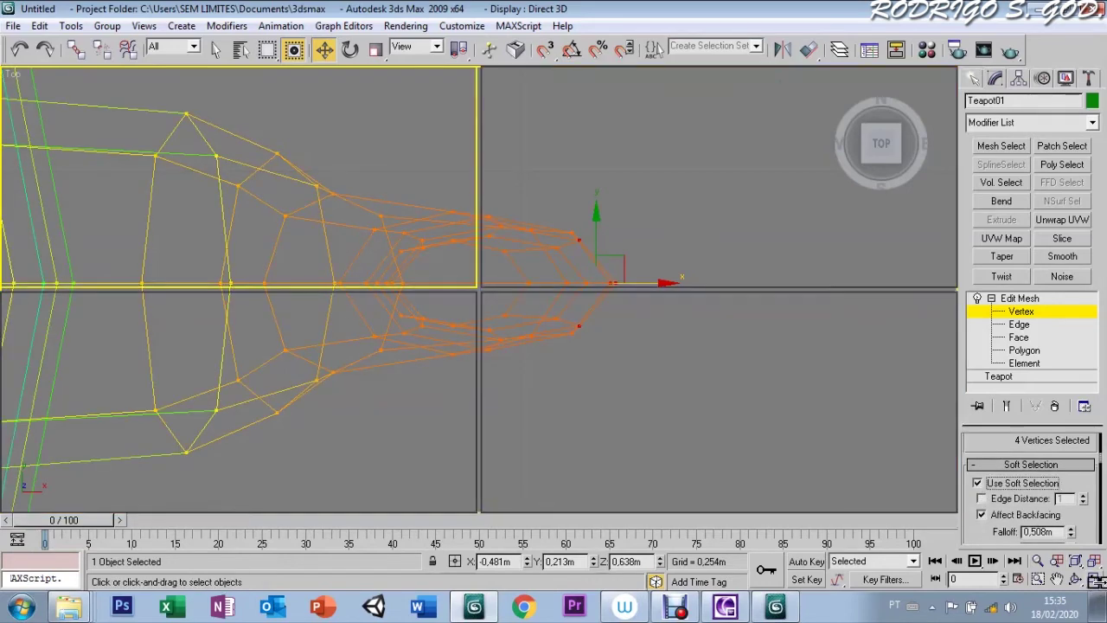
key("f")
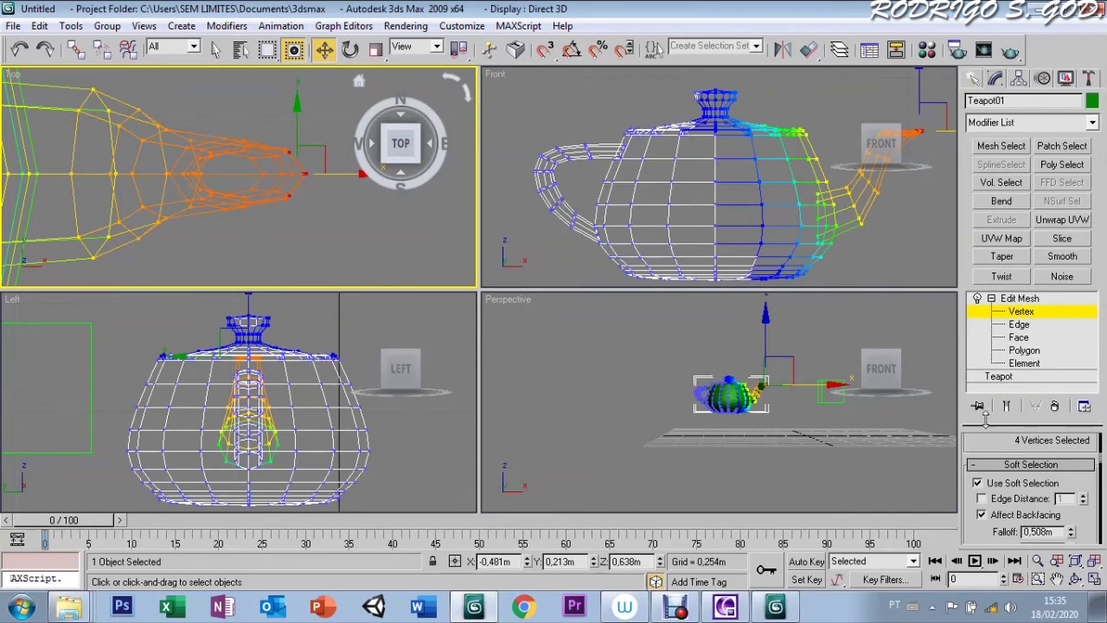
left_click_drag(986, 533, 1000, 501)
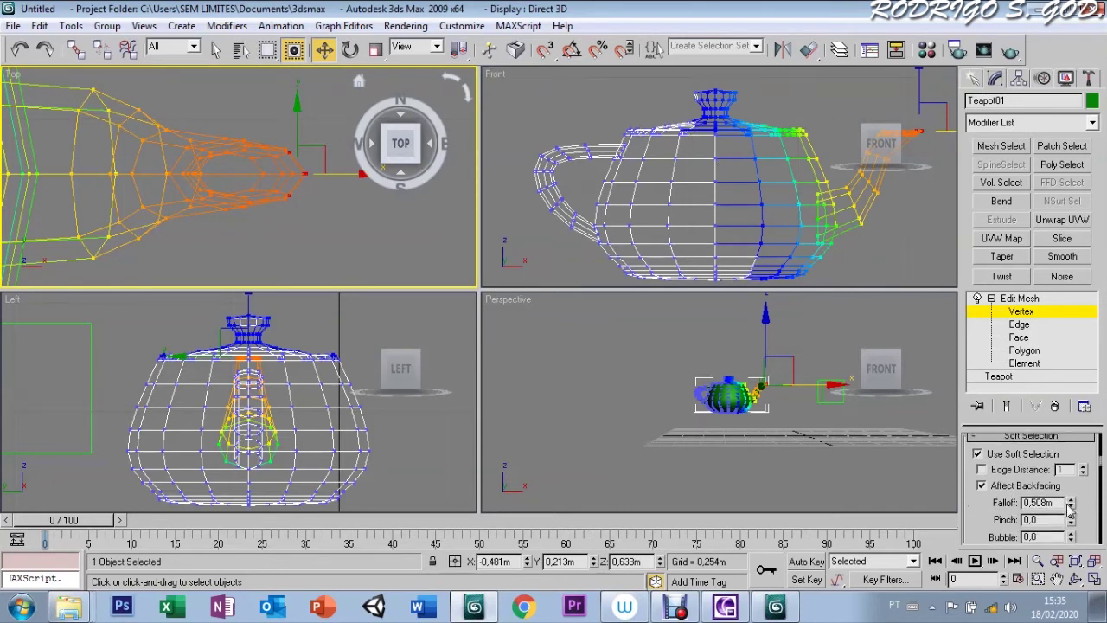
left_click_drag(1071, 509, 1070, 538)
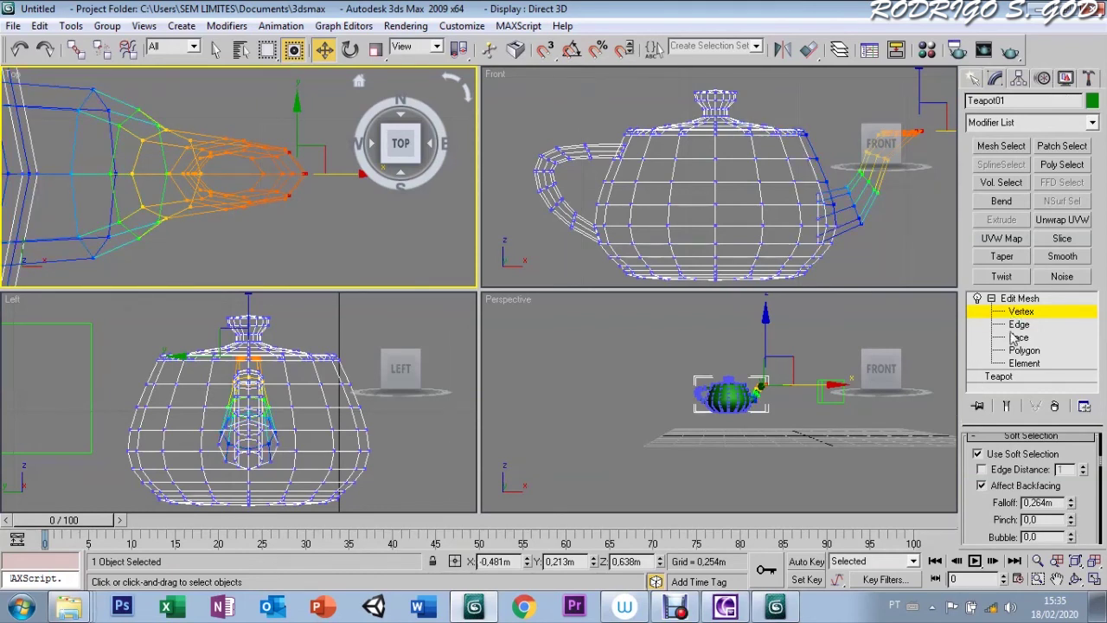
left_click(1009, 126)
Step: Add a Linked XForm modifier to Teapot01 with the Dummy as its control object, then deselect everything
type("li")
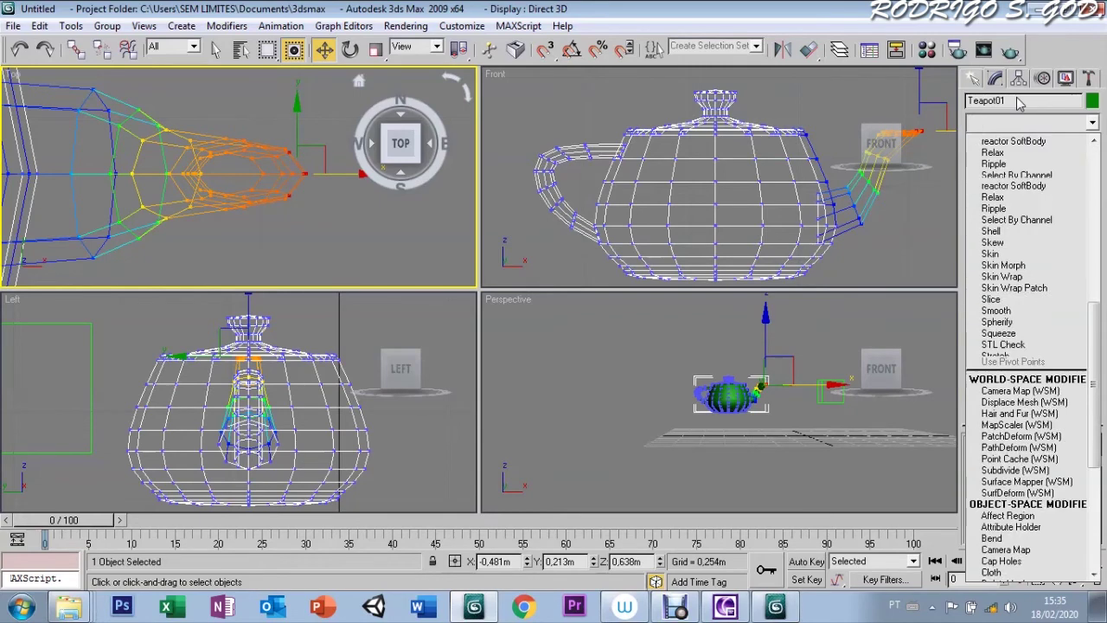
key("Return")
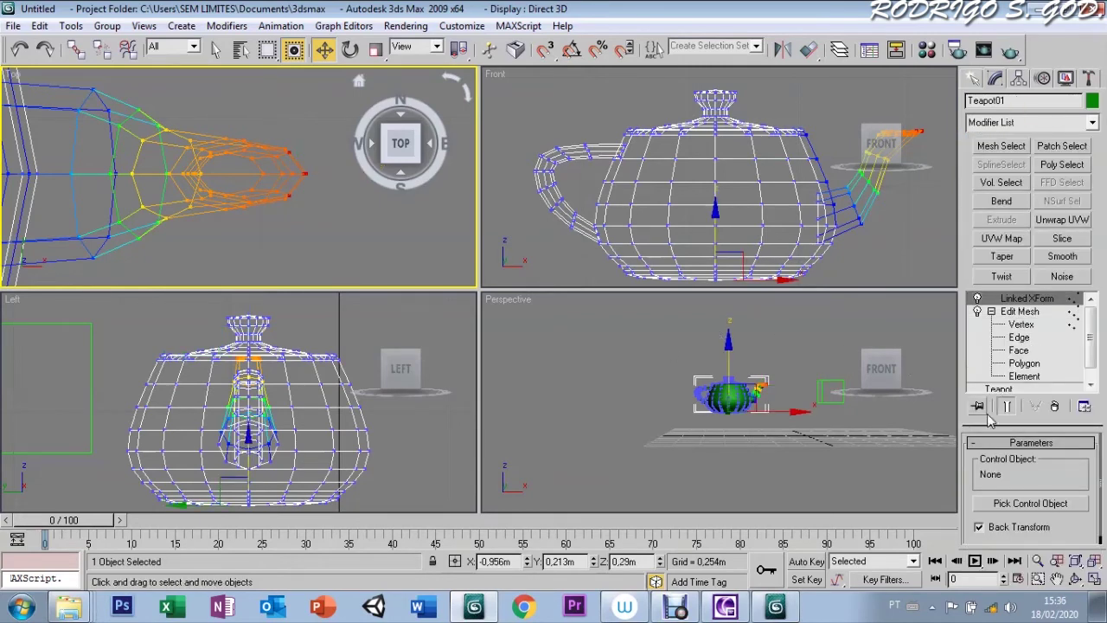
left_click(1010, 507)
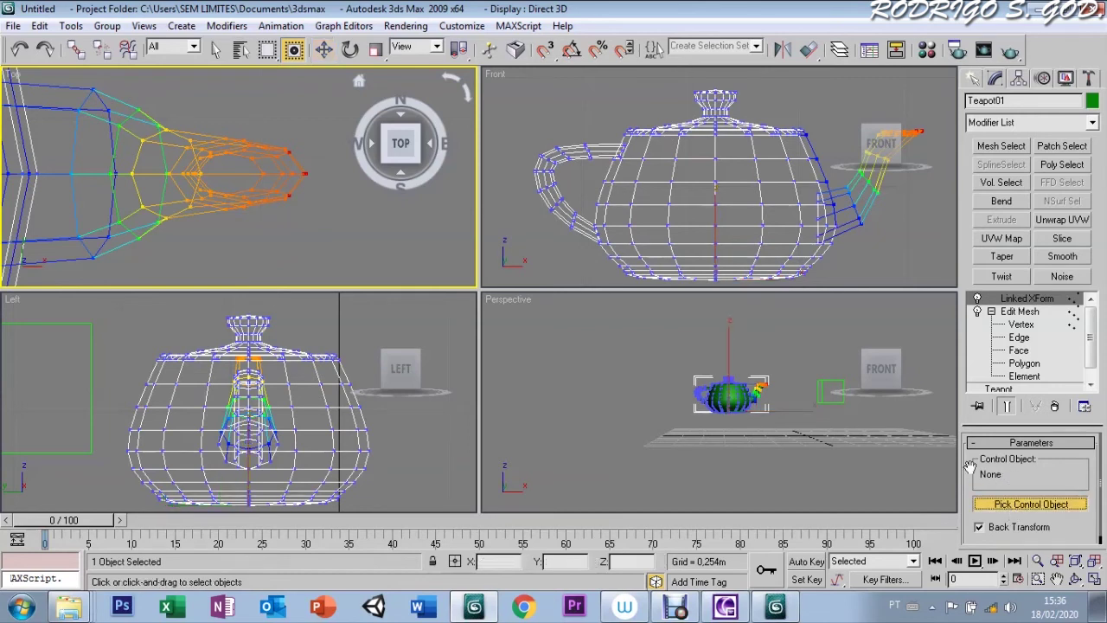
left_click(820, 401)
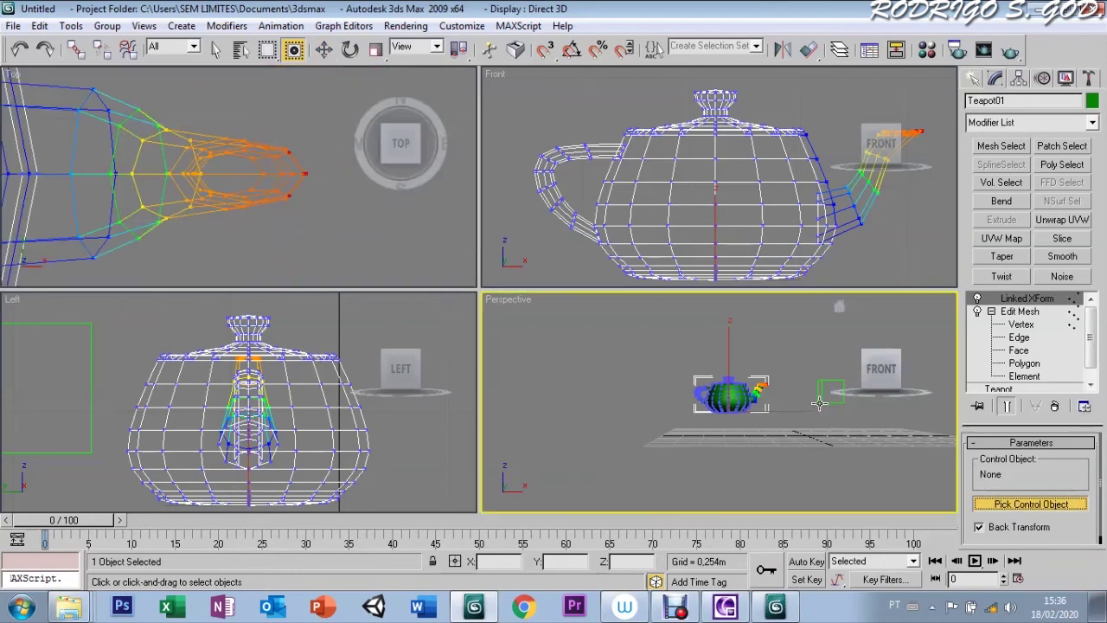
left_click(973, 81)
key("ctrl+d")
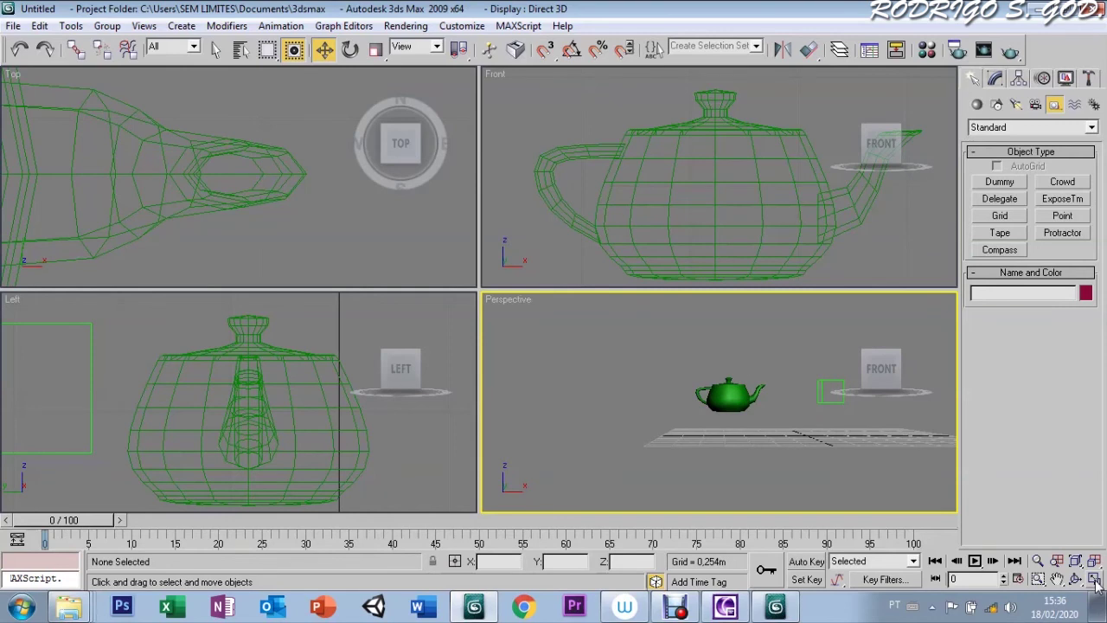
Step: Maximize the Perspective view, orbit to a better angle on the teapot, and select the Dummy
left_click(1094, 585)
key("ctrl+r")
mouse_move(484, 413)
left_mouse_down()
mouse_move(474, 453)
mouse_move(494, 371)
left_mouse_up()
right_click(494, 354)
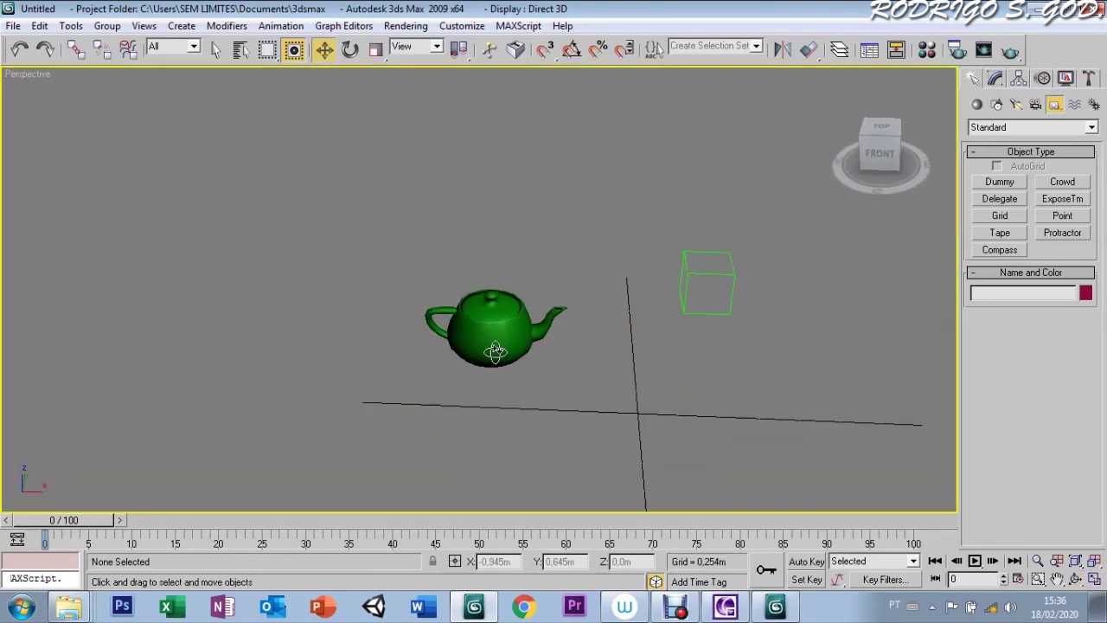
left_click(685, 270)
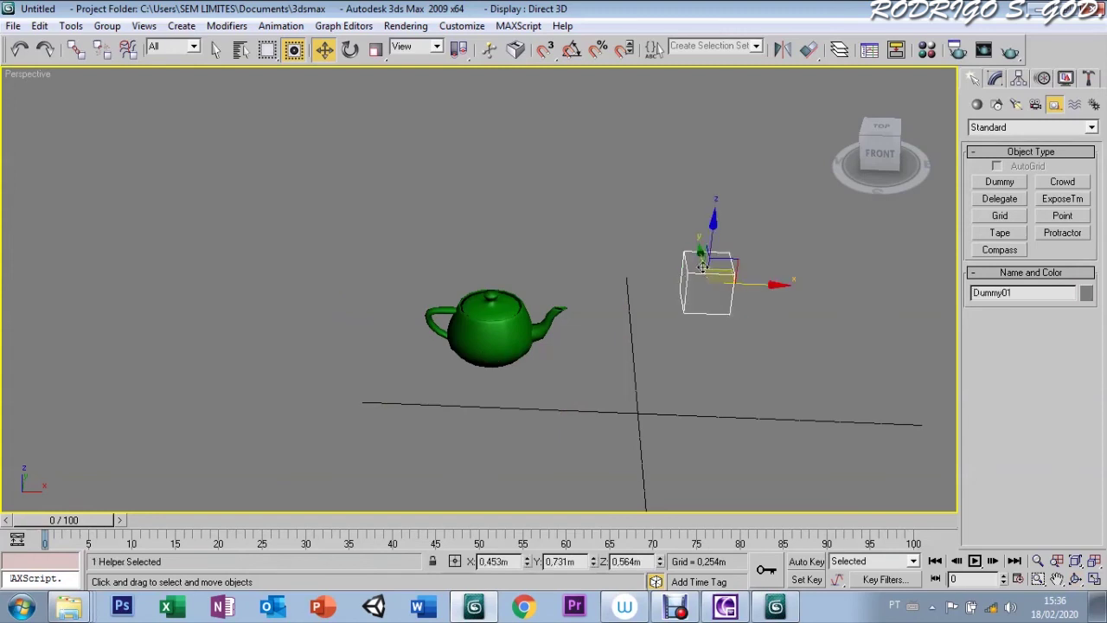